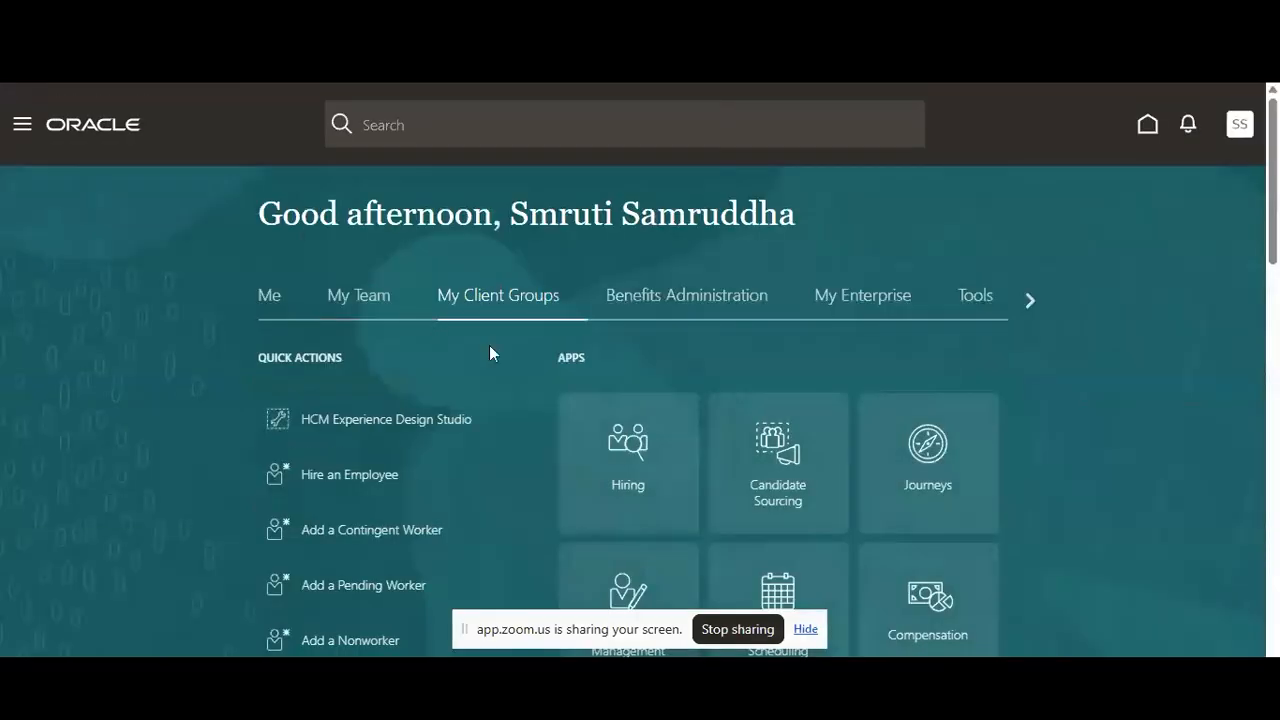
Open Manage Budgets for the 01 Demo Comp 2026 plan by way of Act as Proxy Manager in the Compensation area
scroll(760, 434, "down", 2)
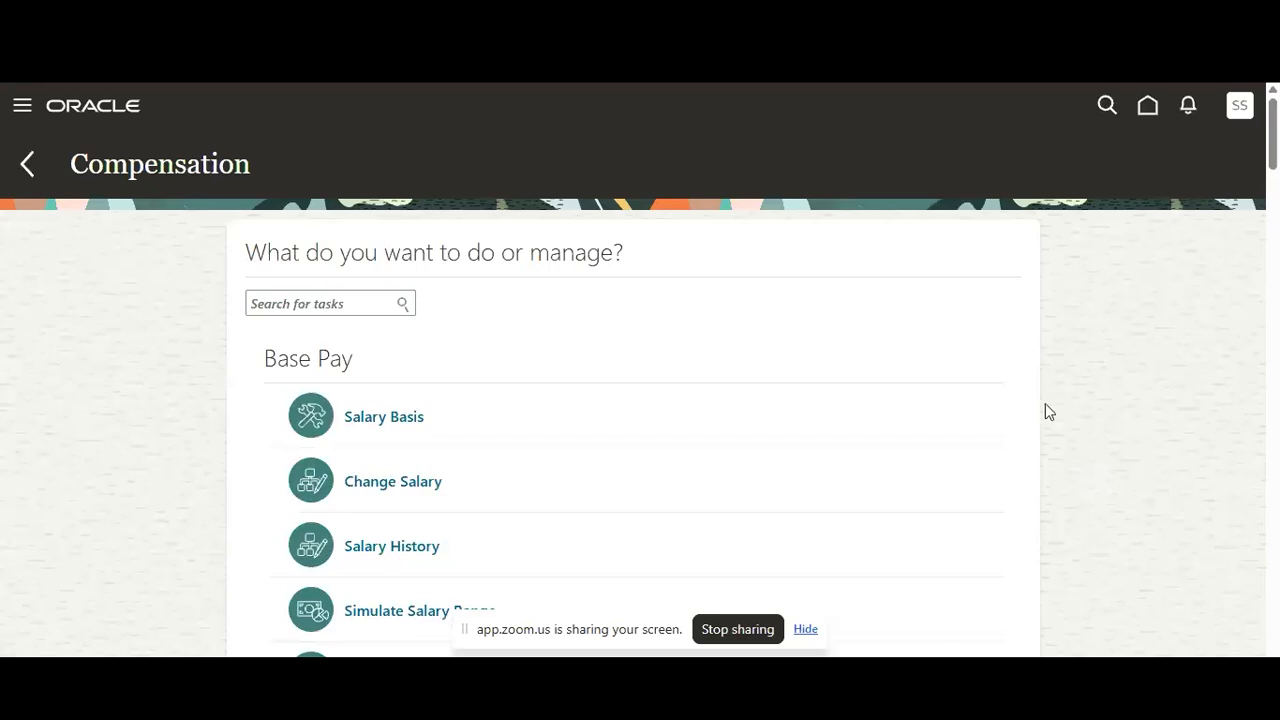
scroll(1046, 406, "down", 3)
scroll(1045, 405, "down", 4)
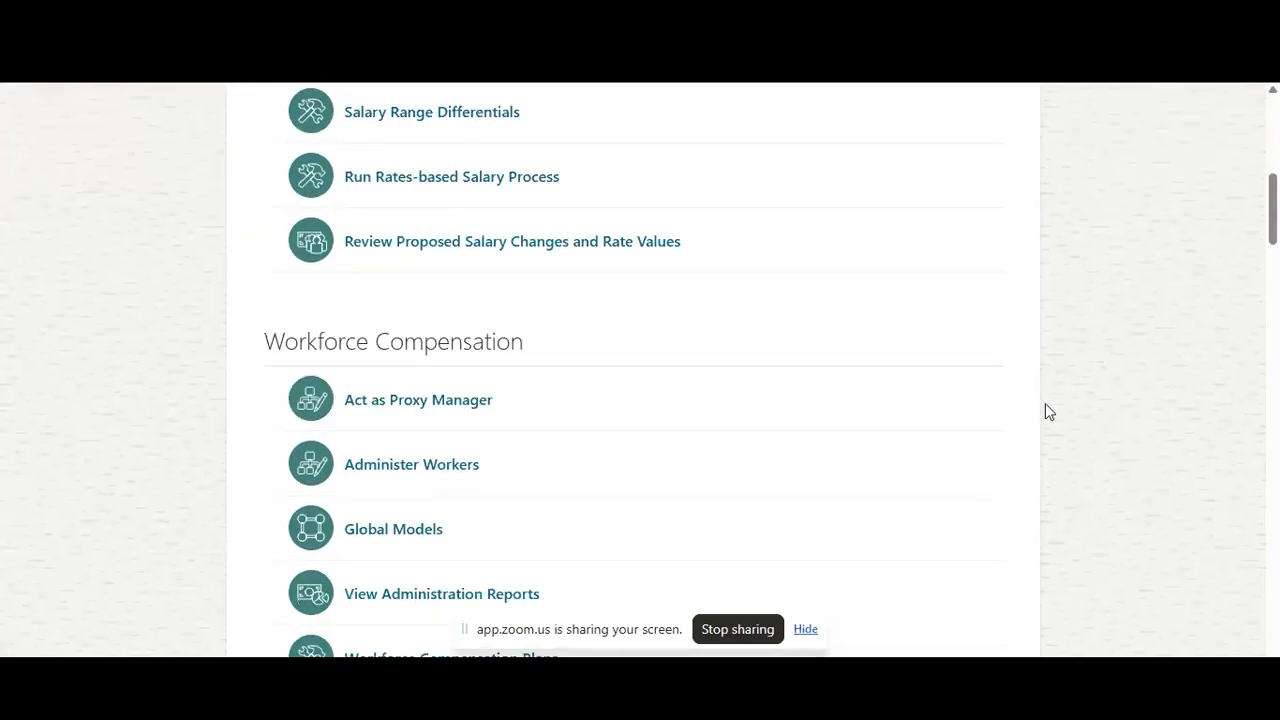
left_click(430, 401)
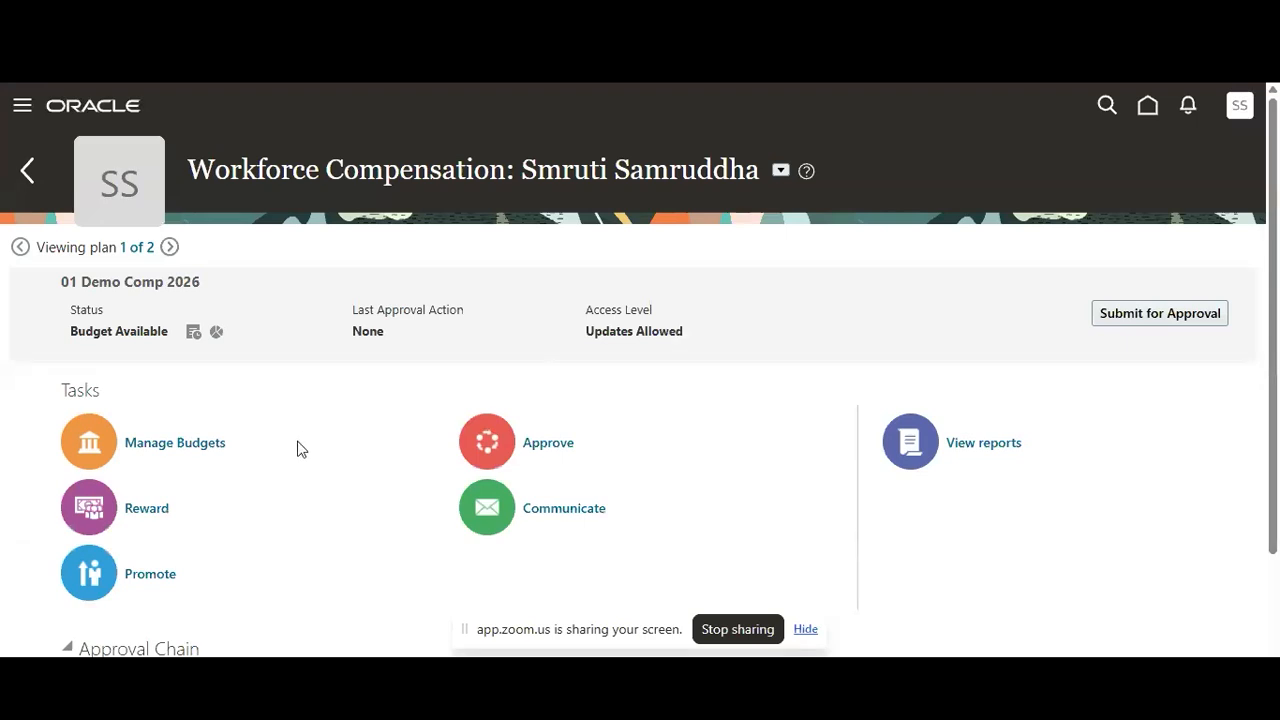
left_click(194, 449)
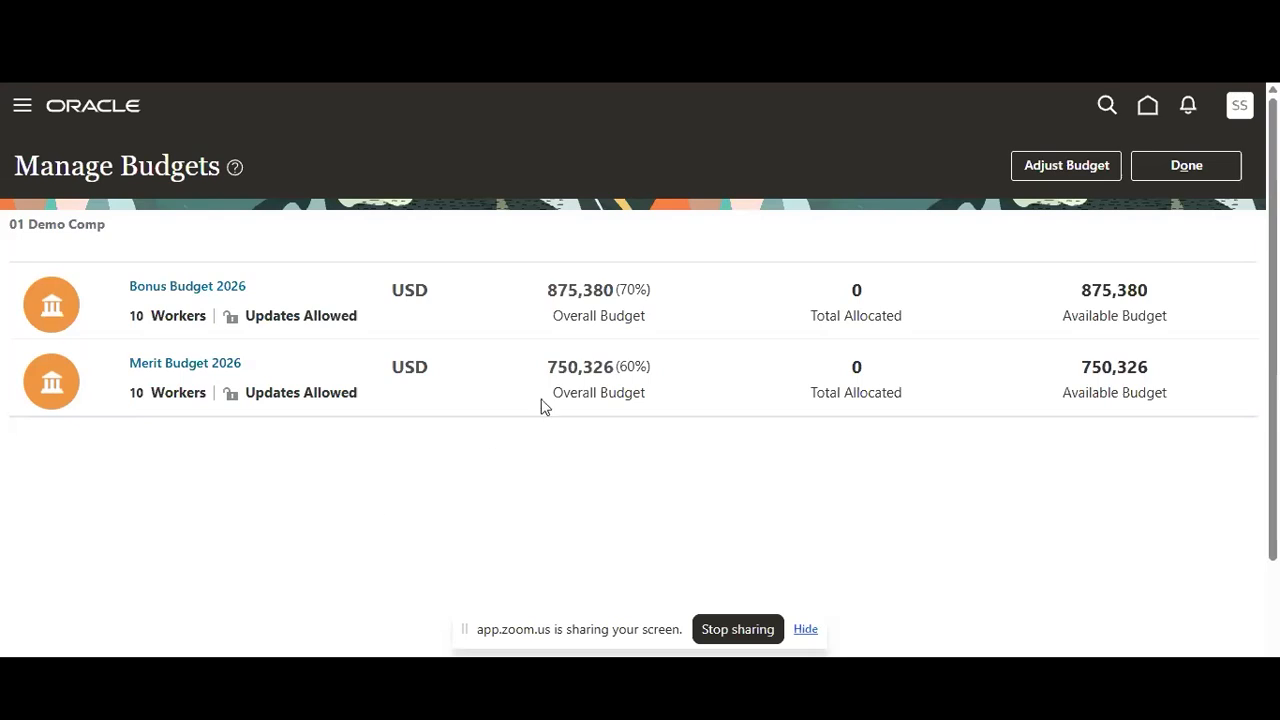
Start a budget adjustment for the Bonus Budget 2026 pool with Initial budget as the reason
left_click(1067, 168)
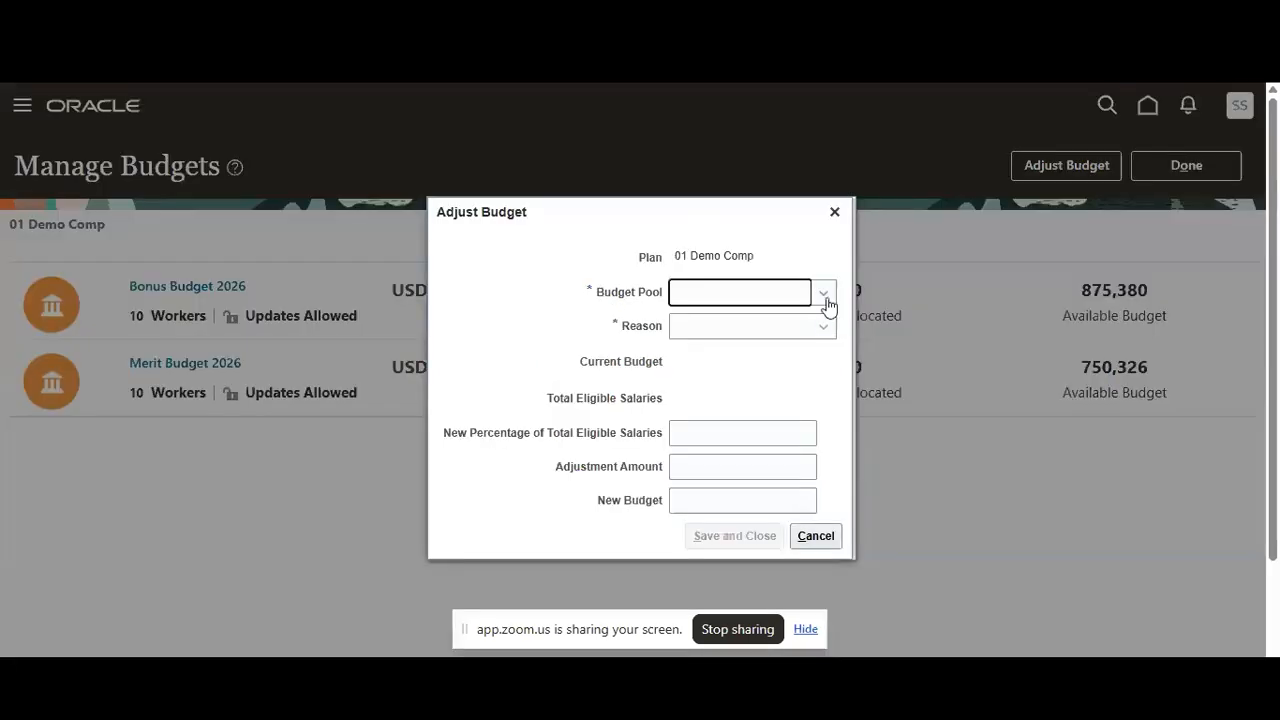
left_click(826, 305)
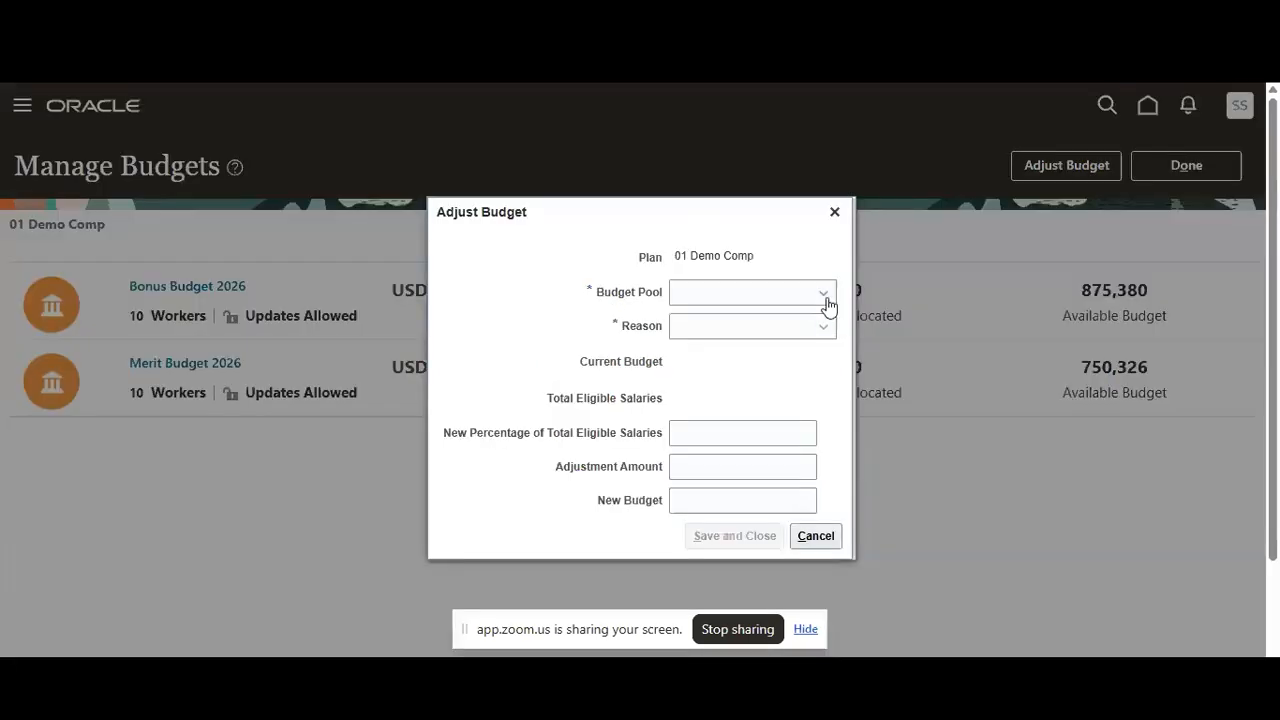
left_click(697, 355)
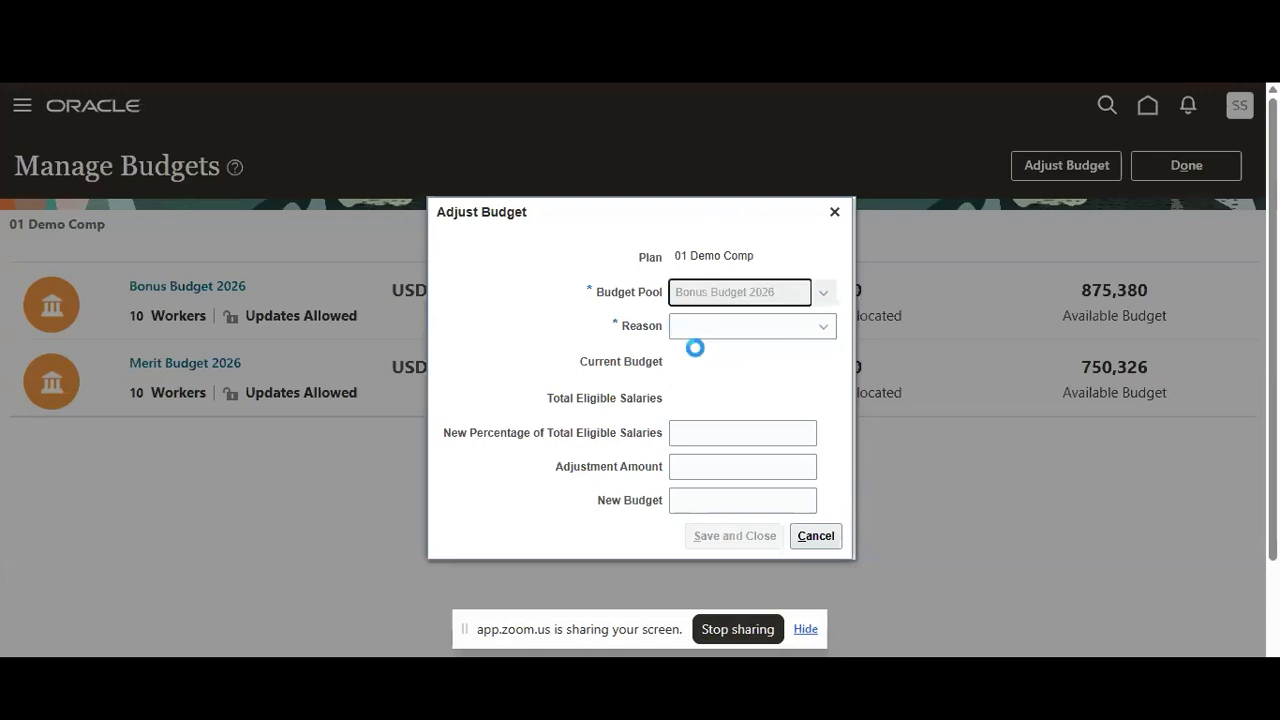
left_click(822, 330)
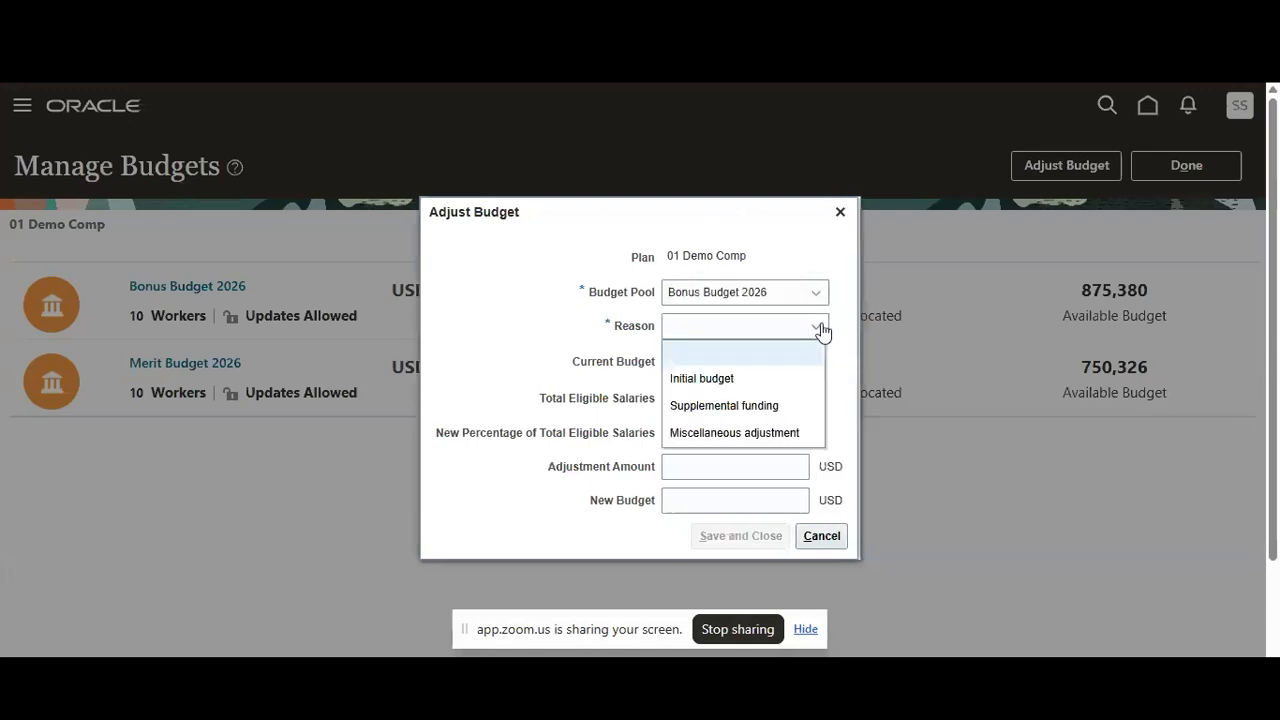
left_click(737, 379)
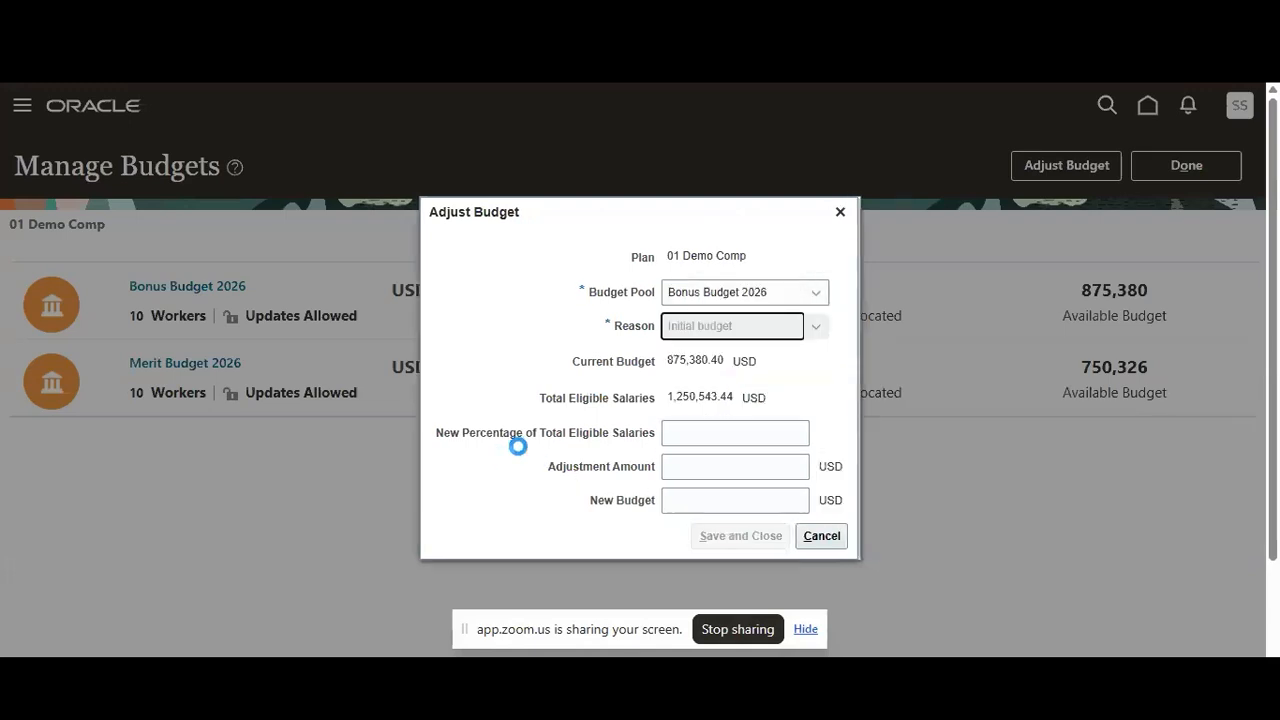
Try 50 and 15 as the new percentage of total eligible salaries for Bonus Budget 2026
left_click(699, 436)
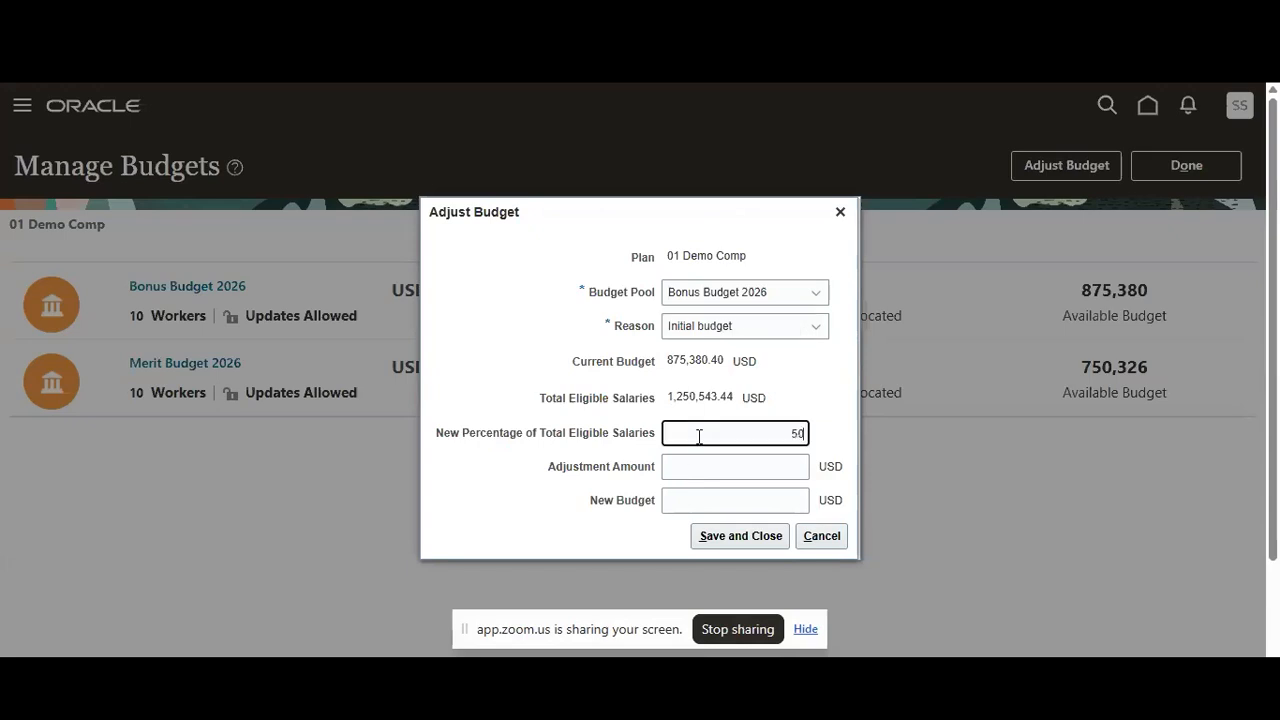
left_click(836, 412)
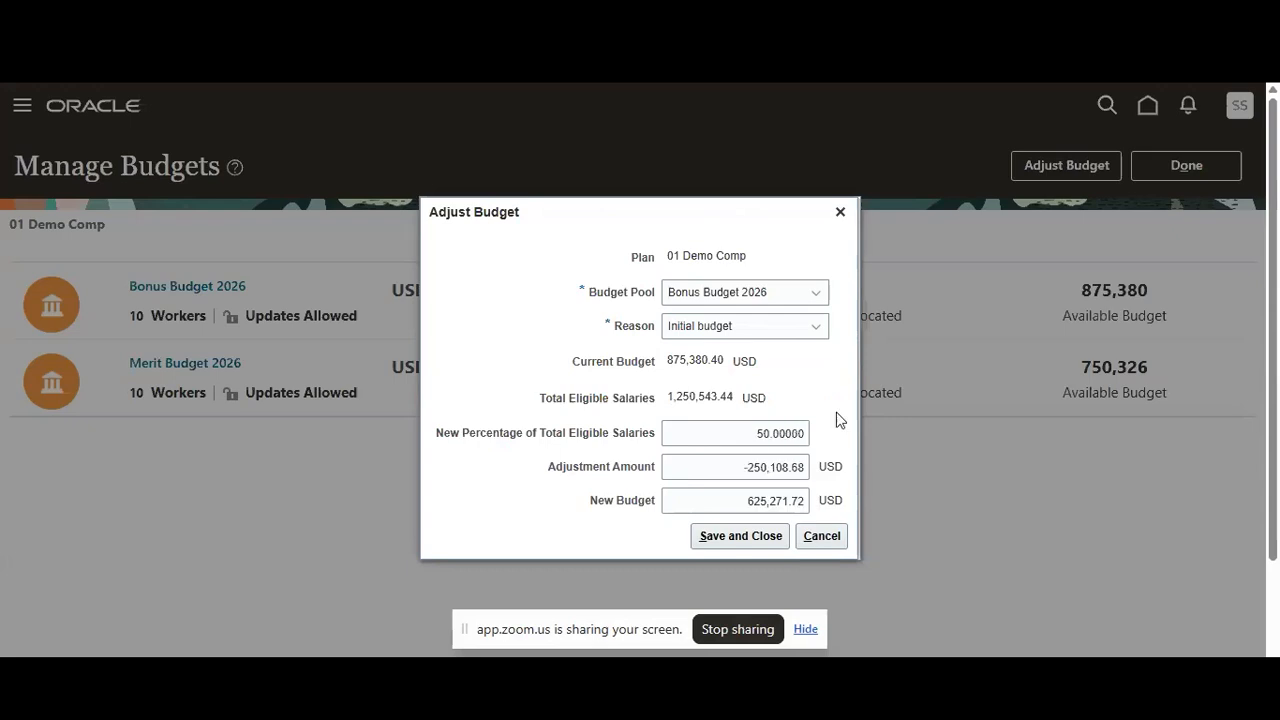
left_click(765, 437)
key("BackSpace")
Set the new percentage of total eligible salaries for Bonus Budget 2026 to 5 and save the adjustment
key("BackSpace")
key("BackSpace")
key("BackSpace")
key("BackSpace")
key("BackSpace")
key("BackSpace")
key("BackSpace")
type("15")
left_click(816, 418)
left_click_drag(750, 434, 805, 434)
key("BackSpace")
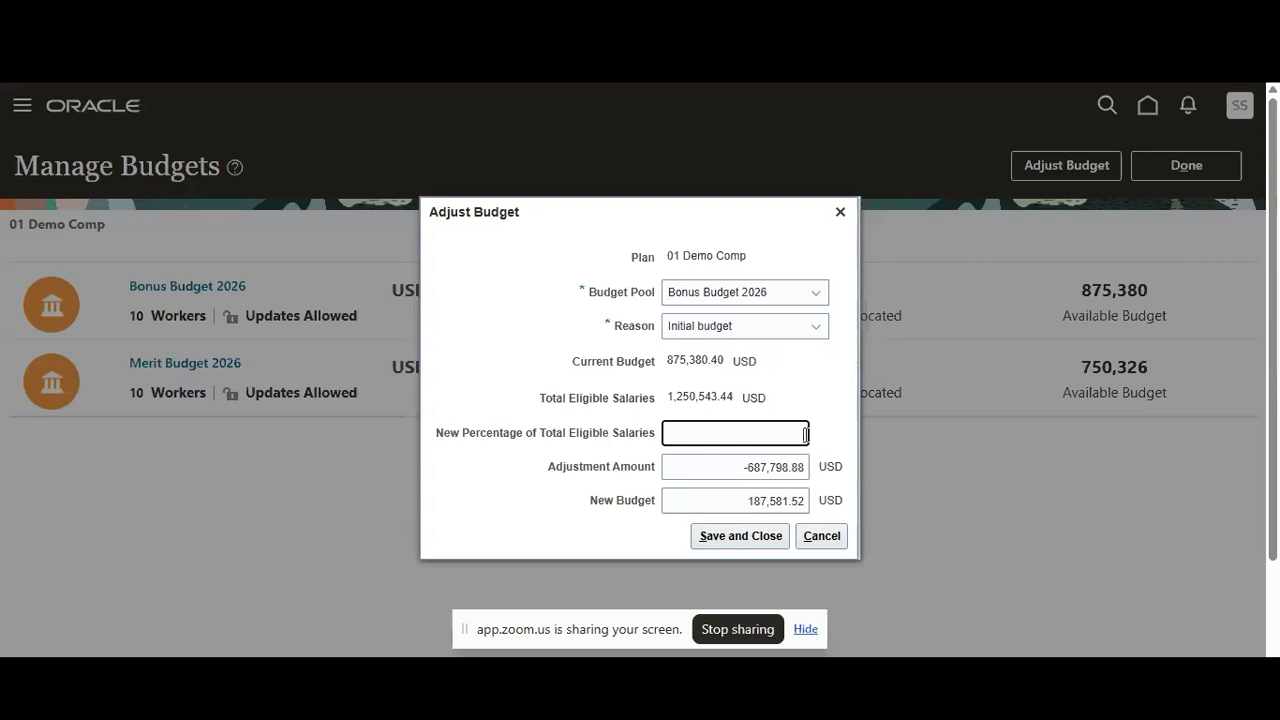
left_click(838, 433)
left_click(702, 540)
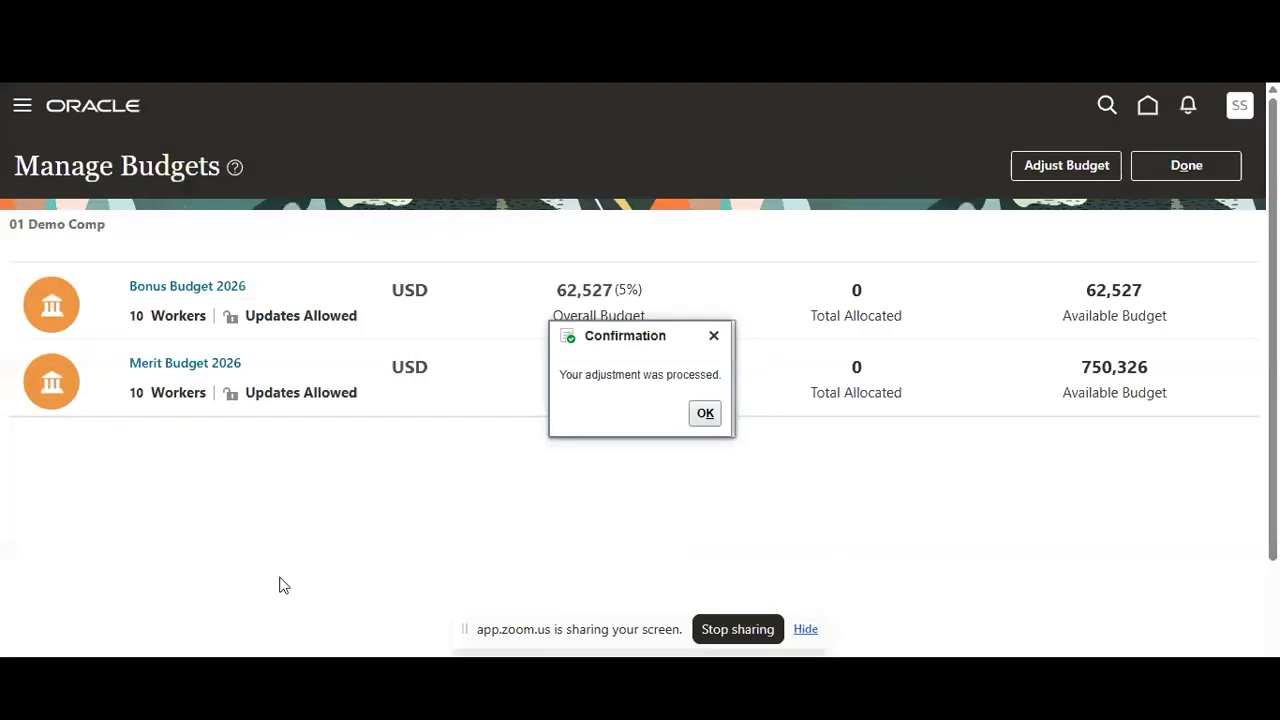
left_click(703, 414)
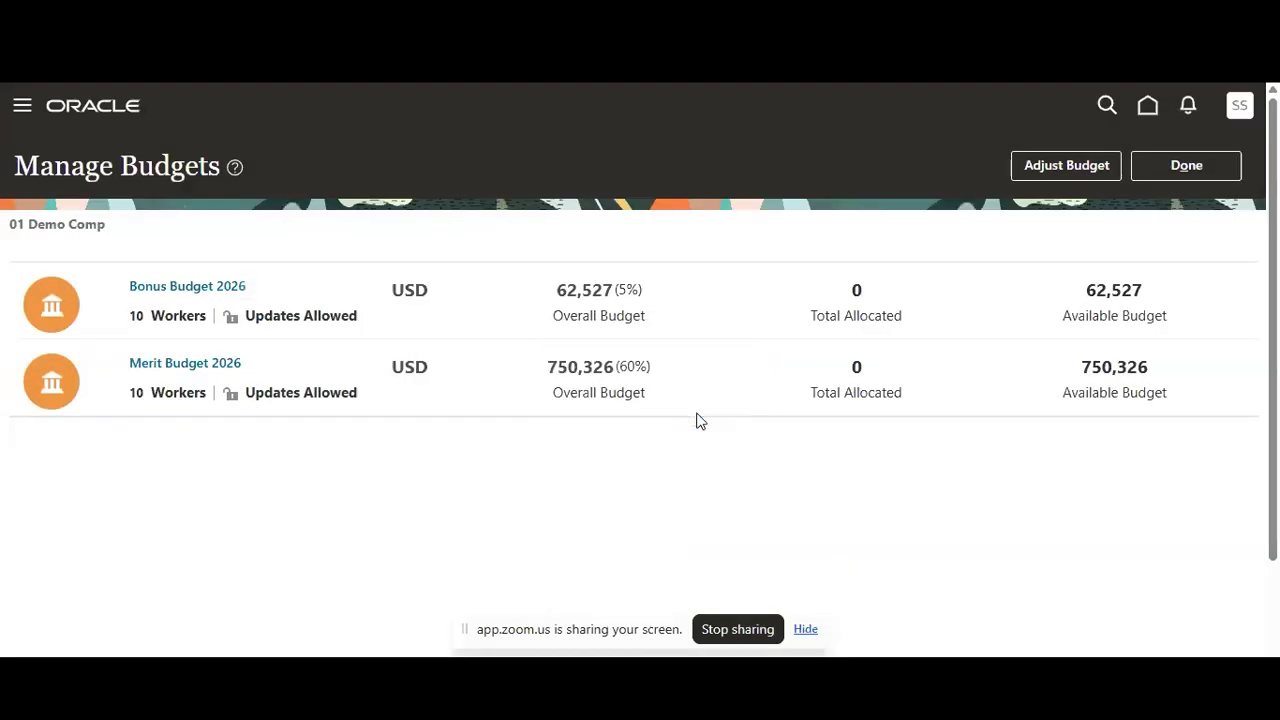
Adjust the Merit Budget 2026 pool to 7 percent of total eligible salaries with Initial budget as the reason, and save it
left_click(1071, 166)
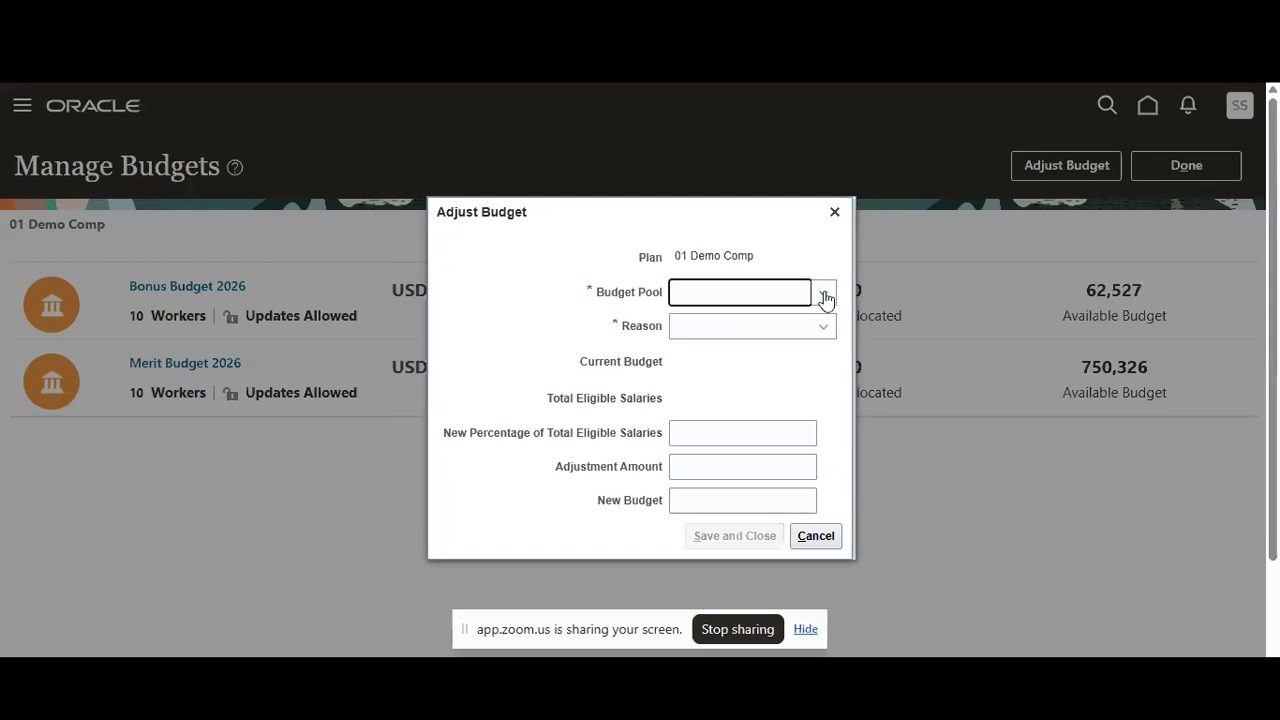
left_click(825, 299)
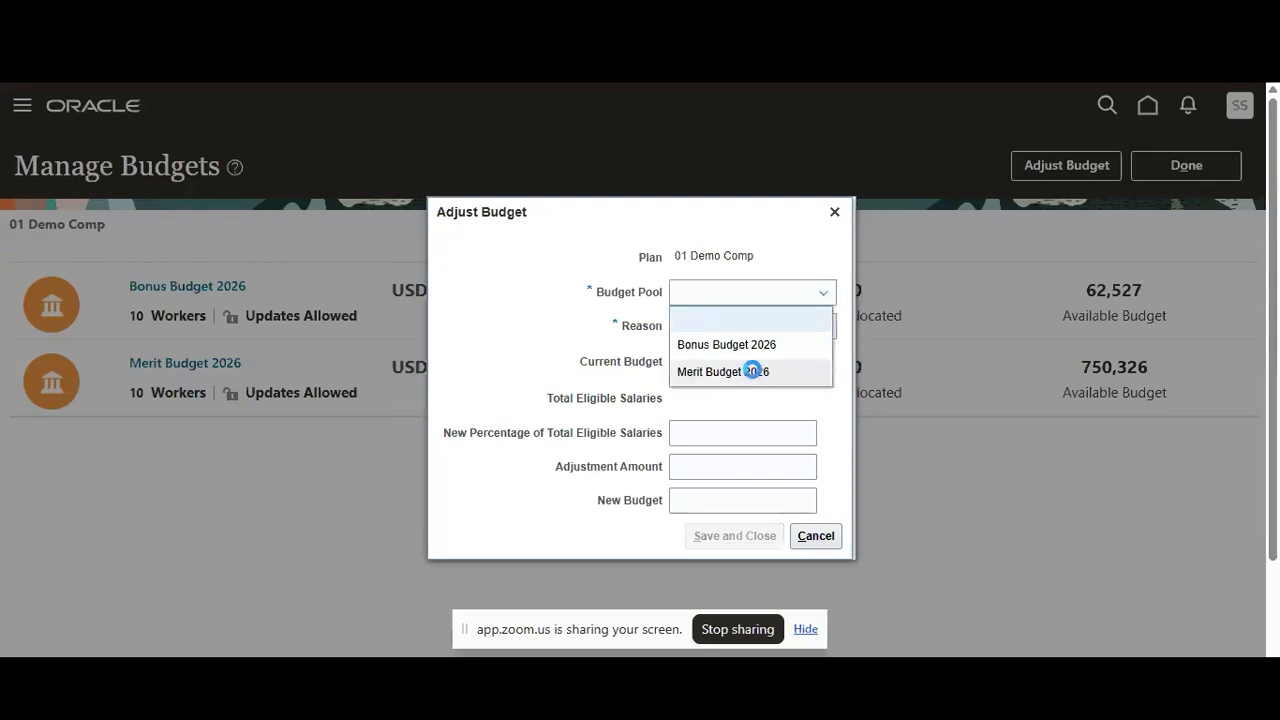
left_click(752, 371)
left_click(818, 328)
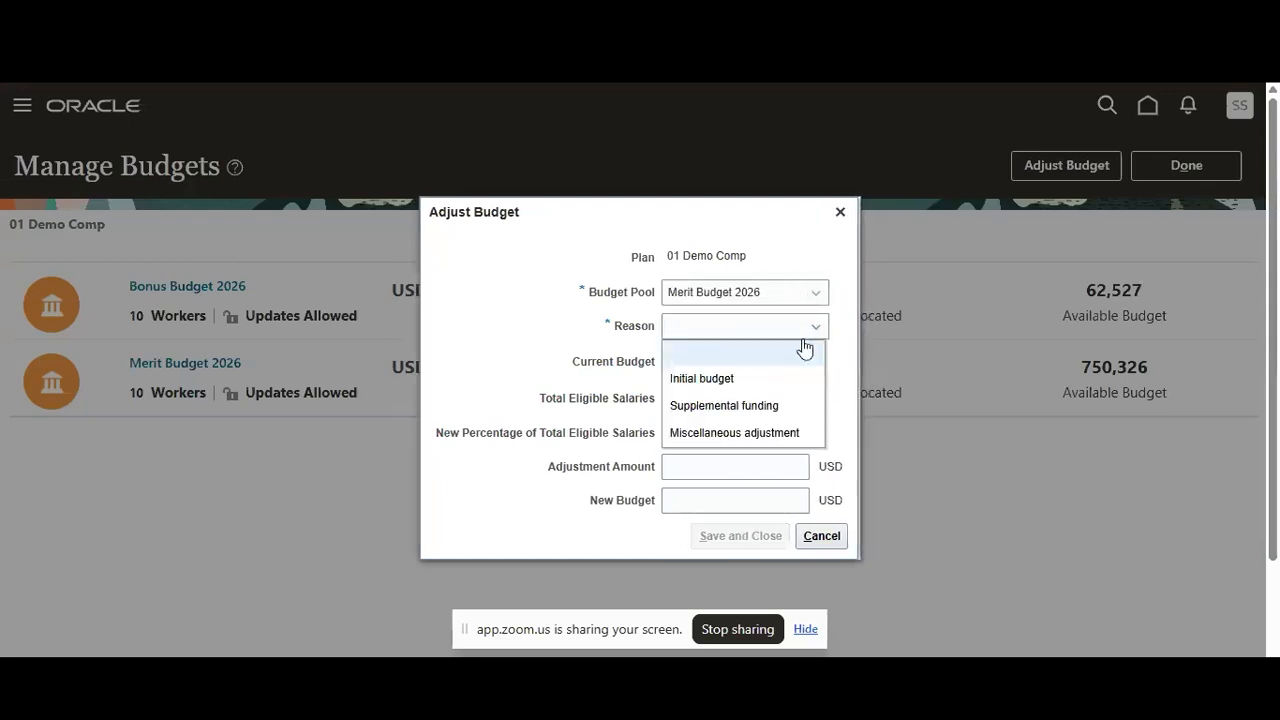
left_click(722, 380)
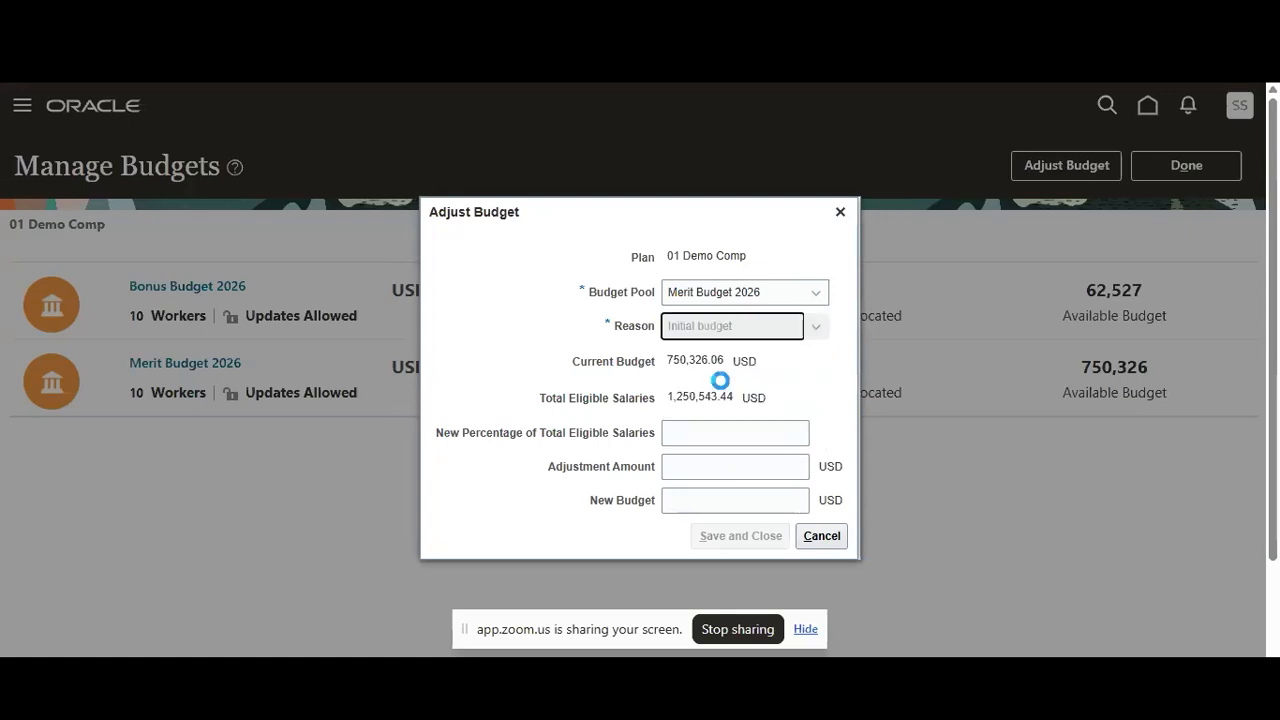
left_click(759, 433)
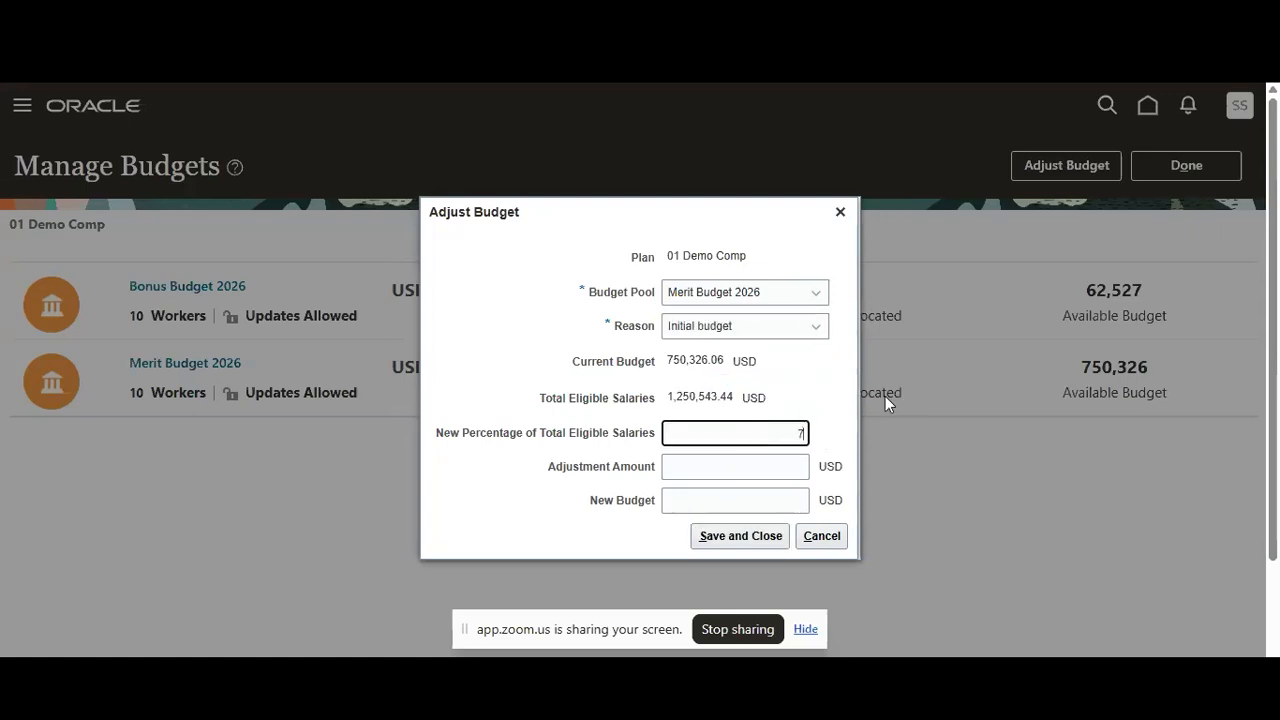
left_click(843, 441)
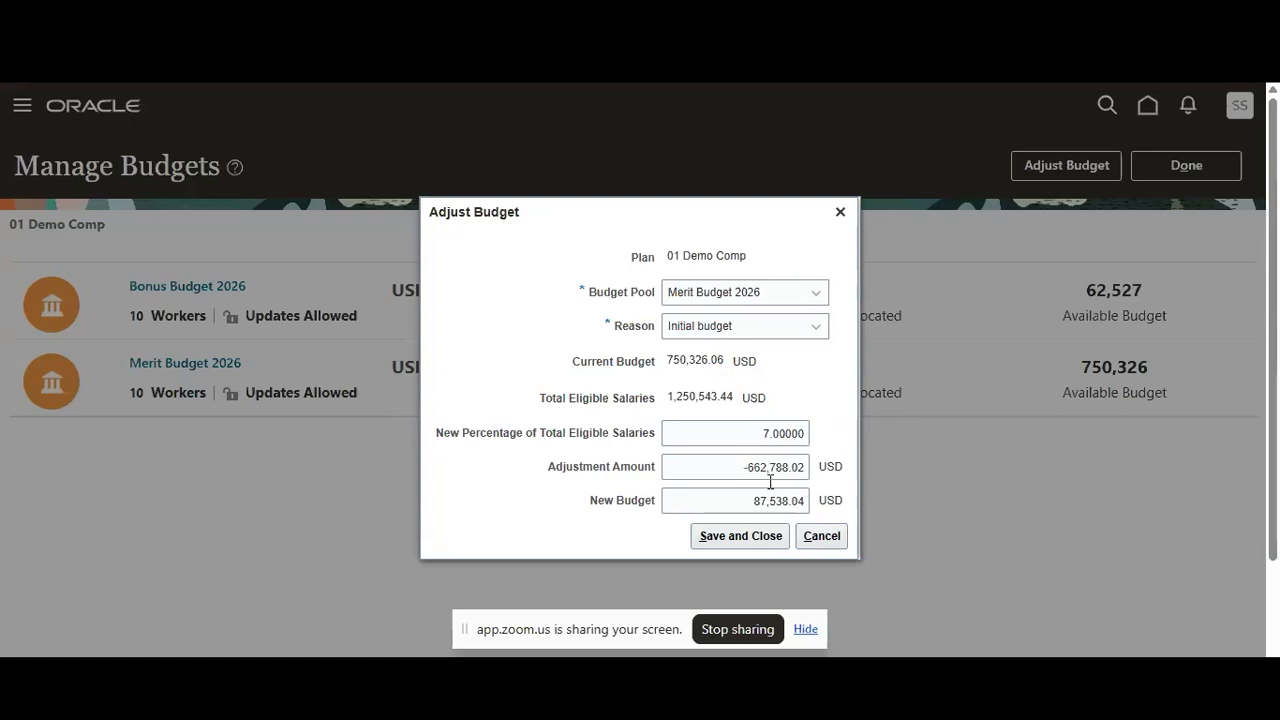
left_click(713, 539)
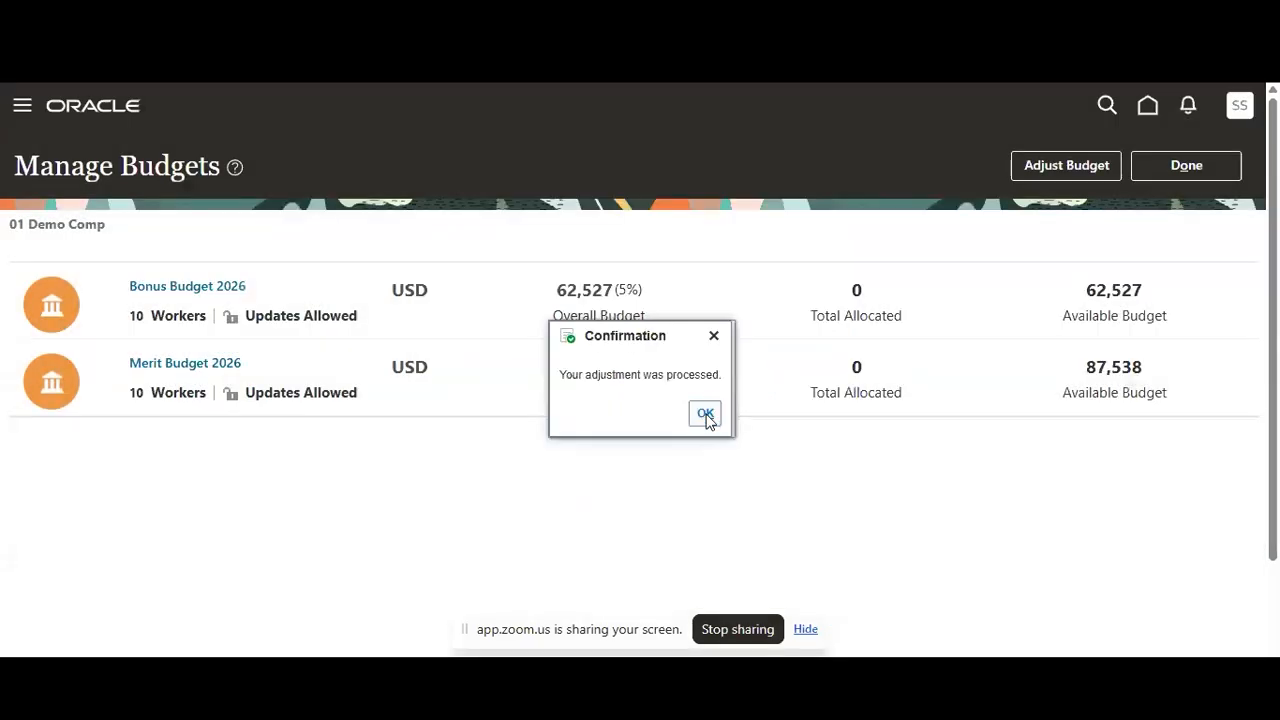
left_click(705, 418)
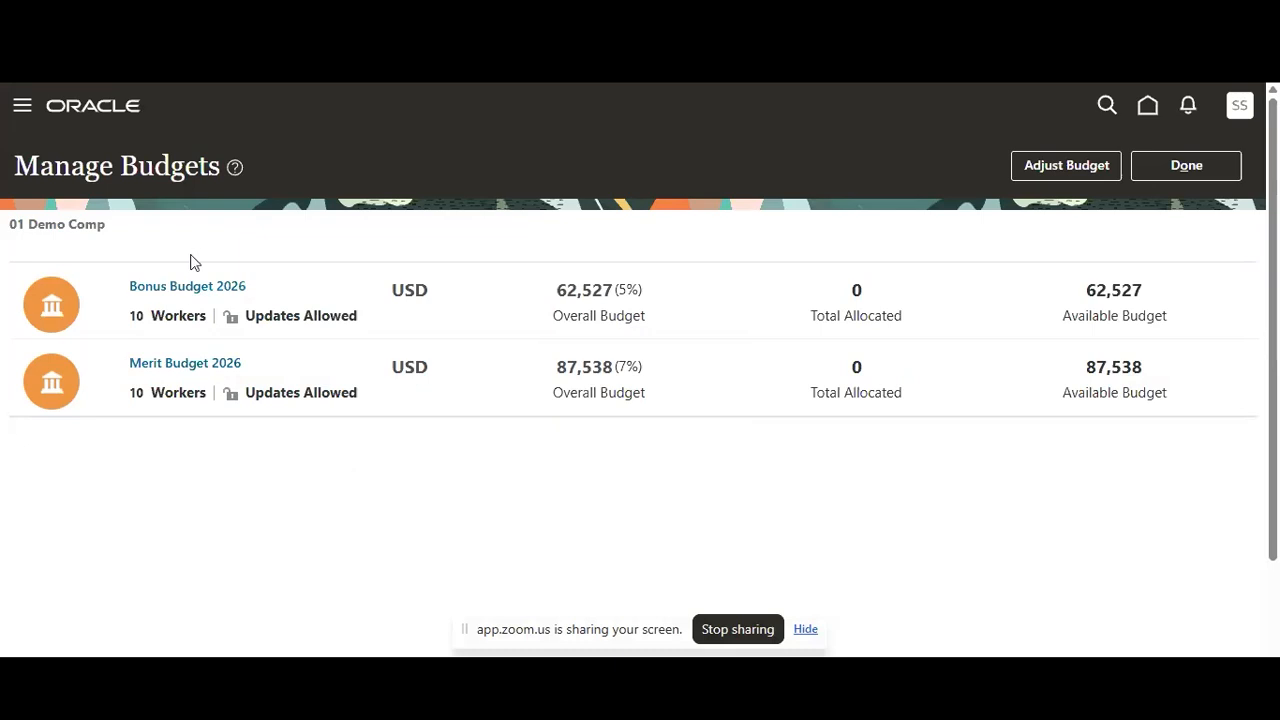
Open Bonus Budget 2026 for allocation, choosing to pass down budgets only to managers reporting directly
left_click(196, 289)
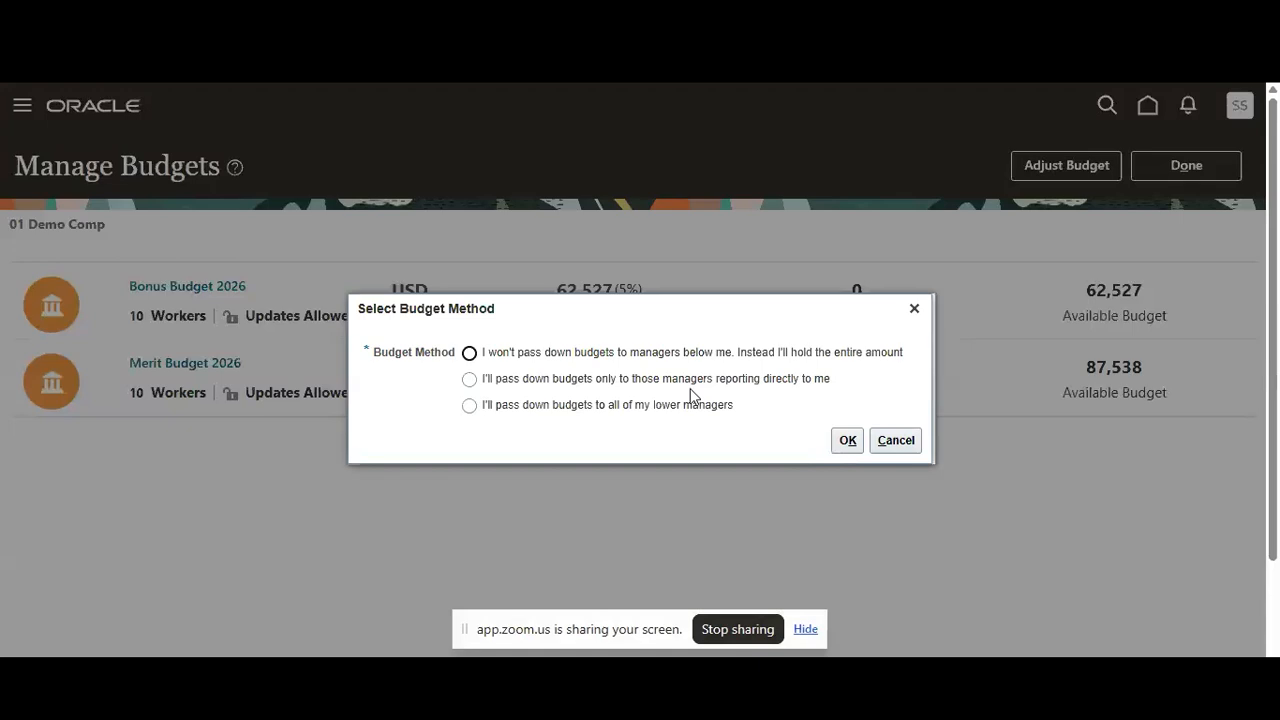
left_click(476, 383)
left_click(849, 442)
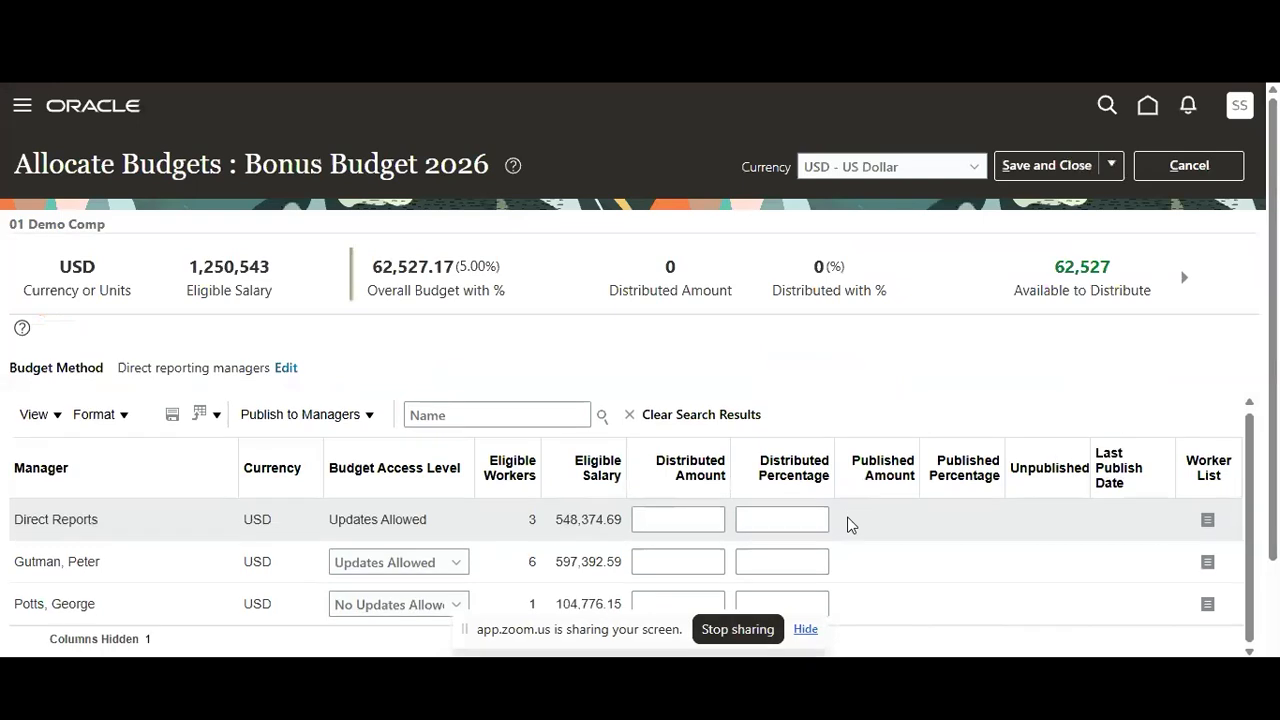
Set the distributed percentage to 15 for the manager with six eligible workers
left_click(483, 417)
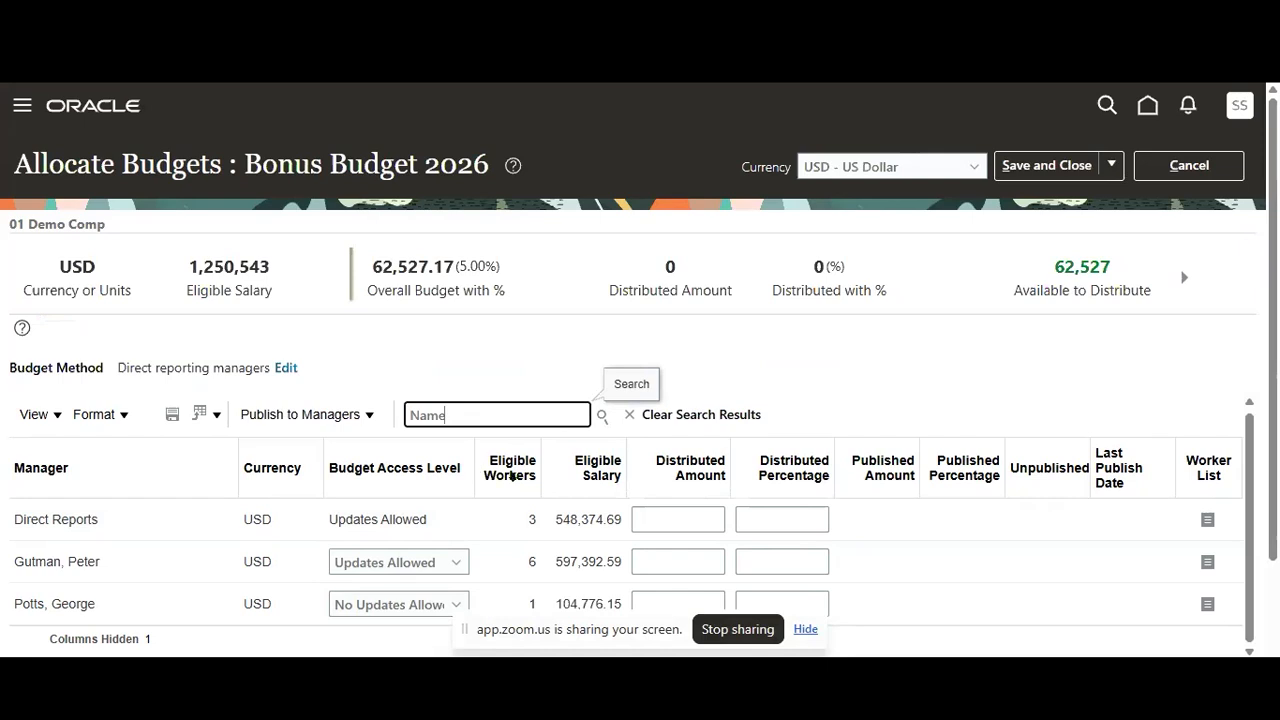
scroll(600, 480, "down", 1)
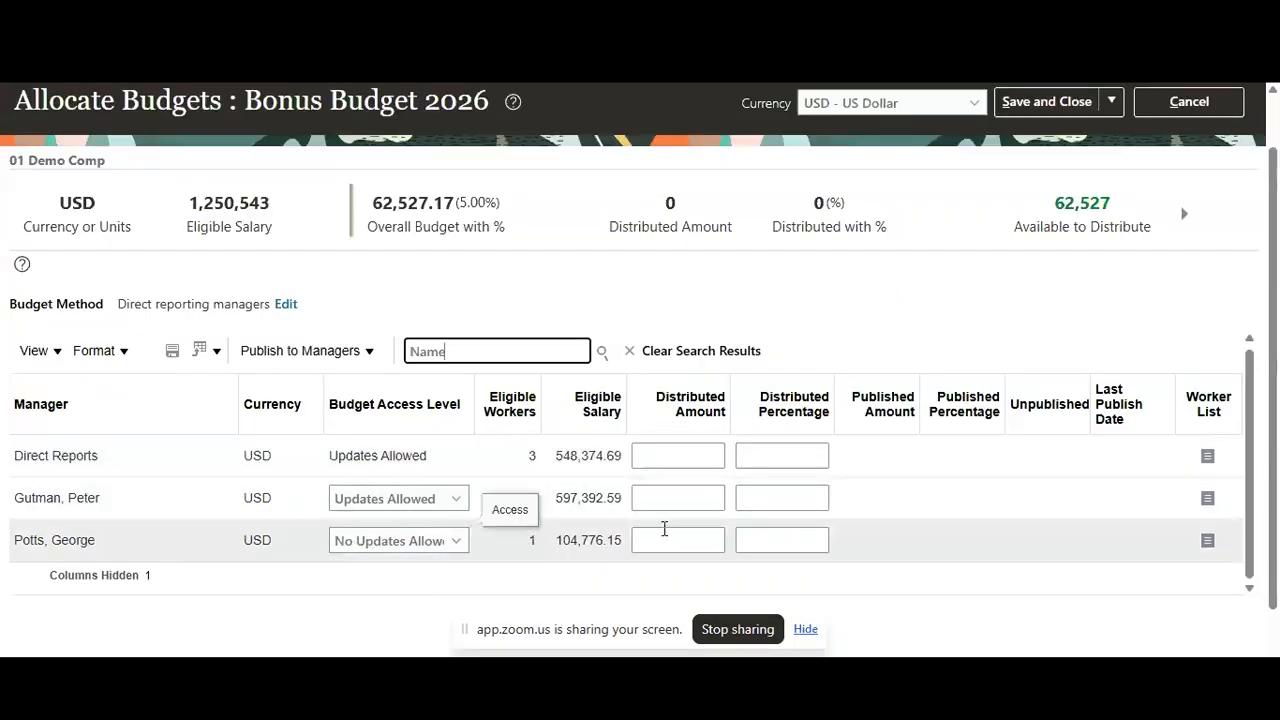
left_click(785, 497)
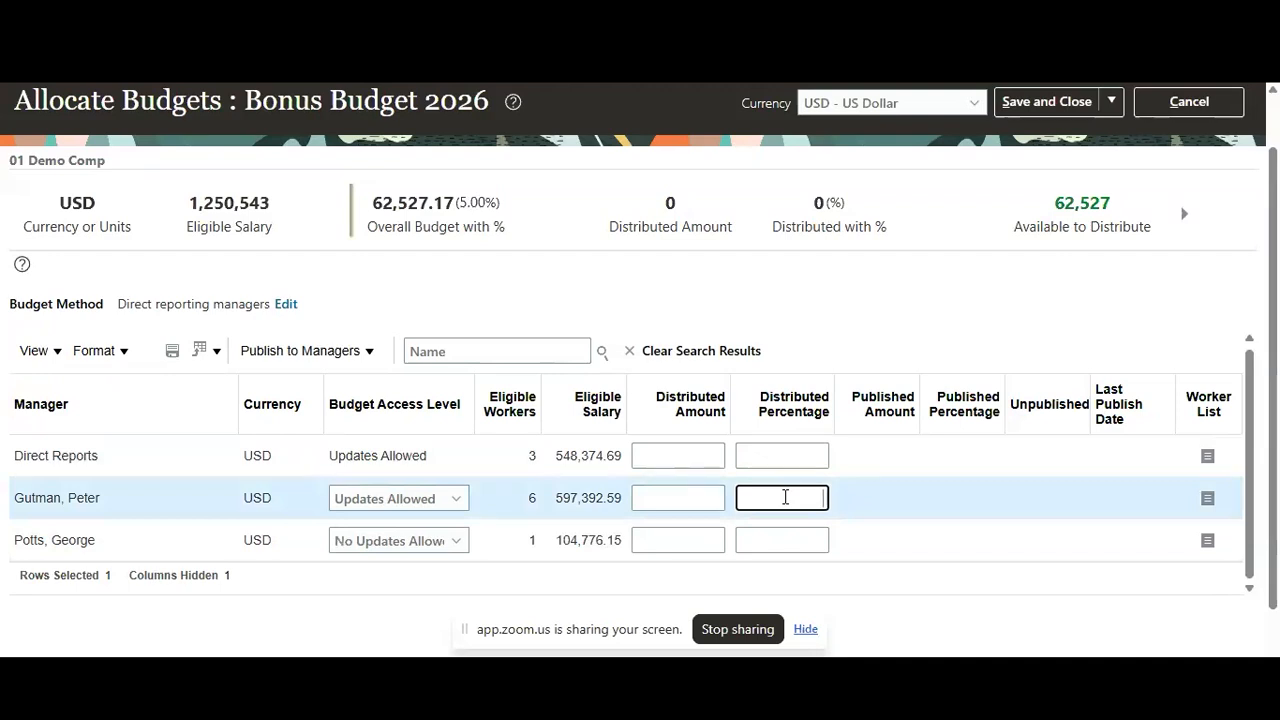
type("15")
left_click(955, 494)
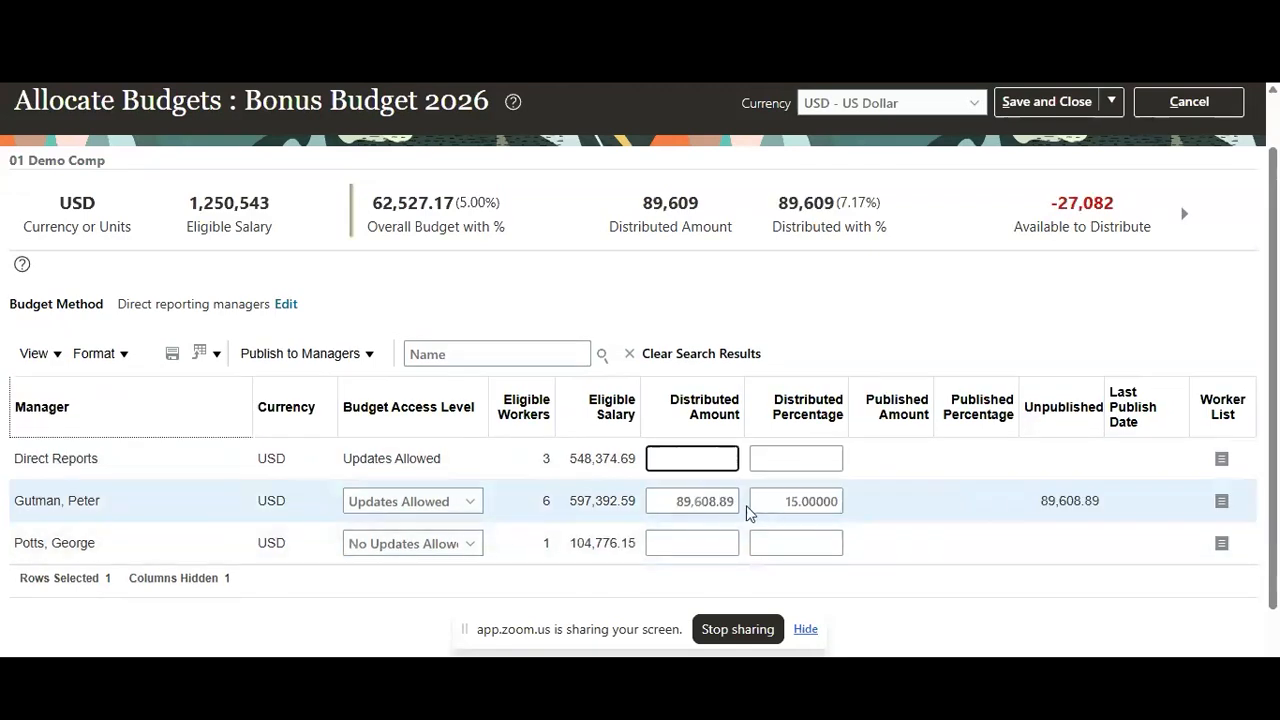
Try to publish the bonus budget for the selected manager
left_click(326, 358)
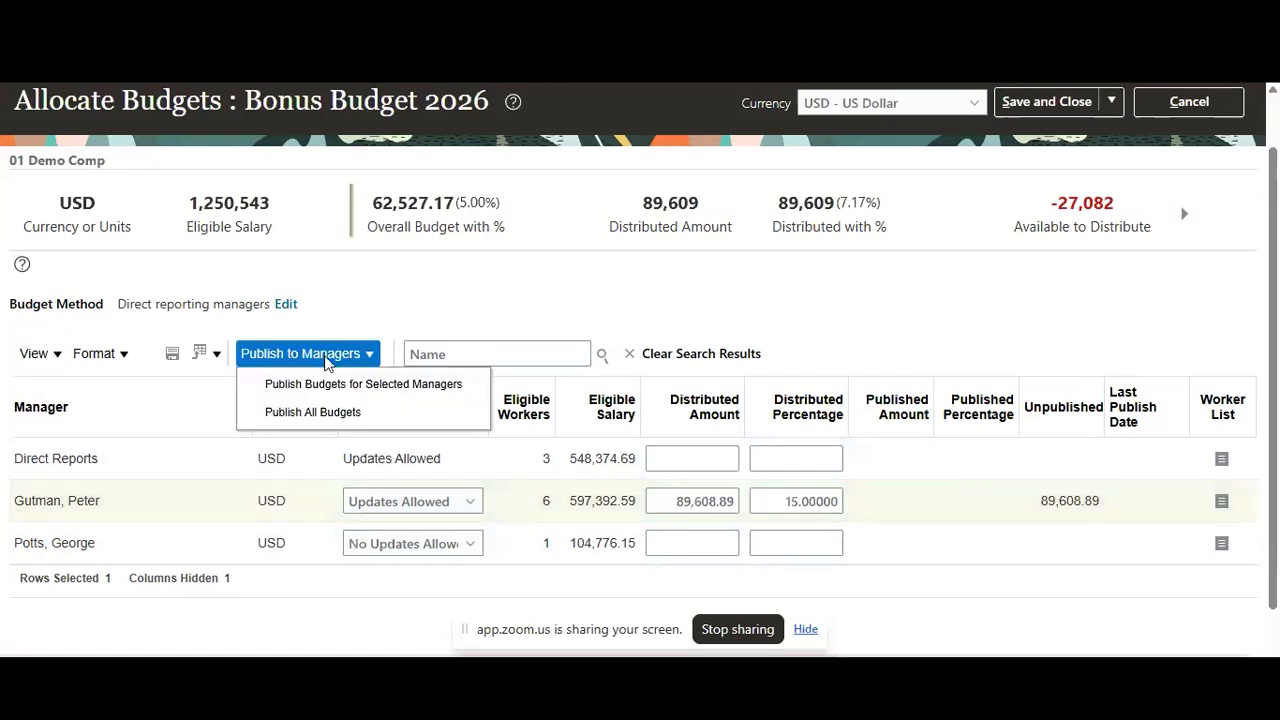
left_click(411, 394)
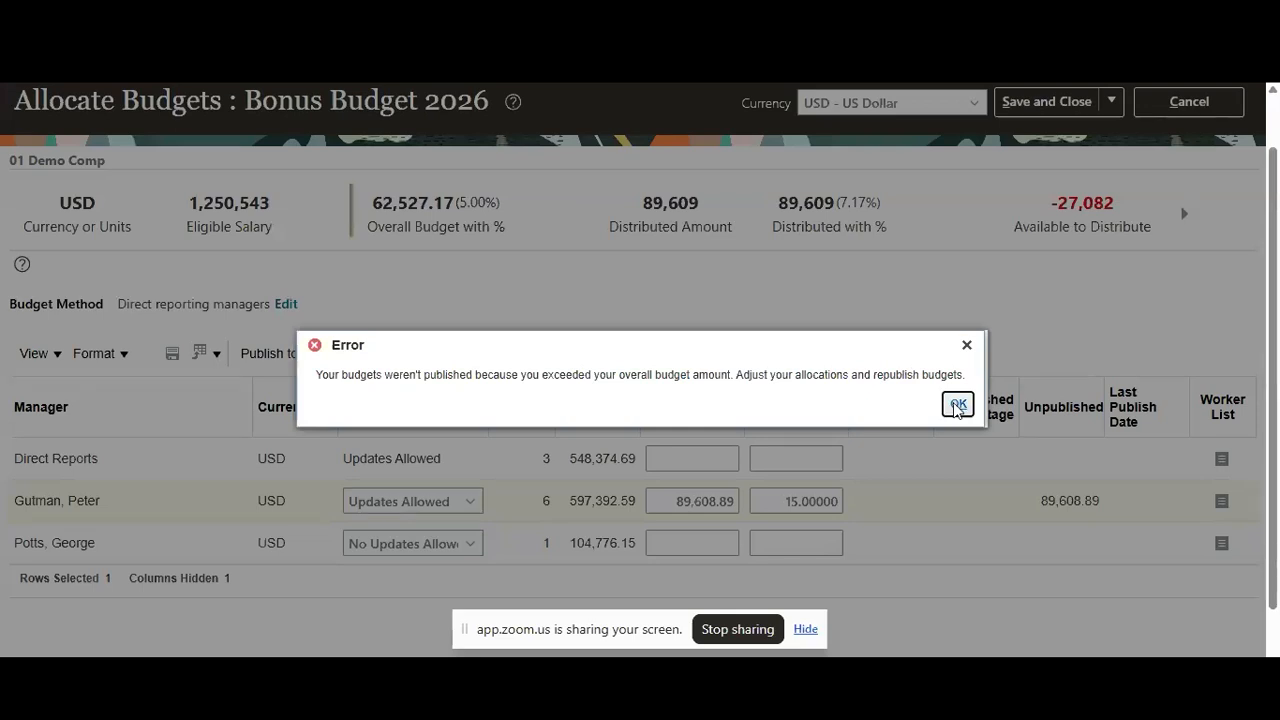
left_click(957, 405)
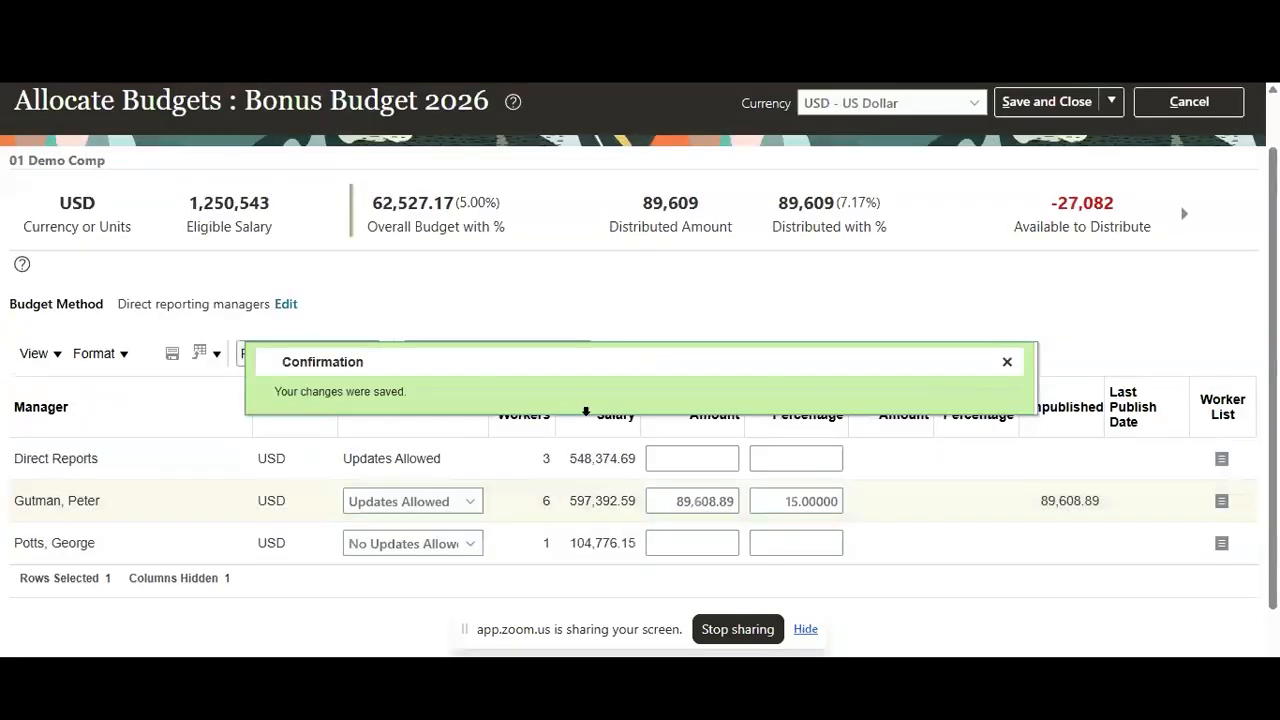
left_click(1007, 362)
Try to save and close the Bonus Budget 2026 allocations while publishing the budgets
scroll(736, 450, "down", 1)
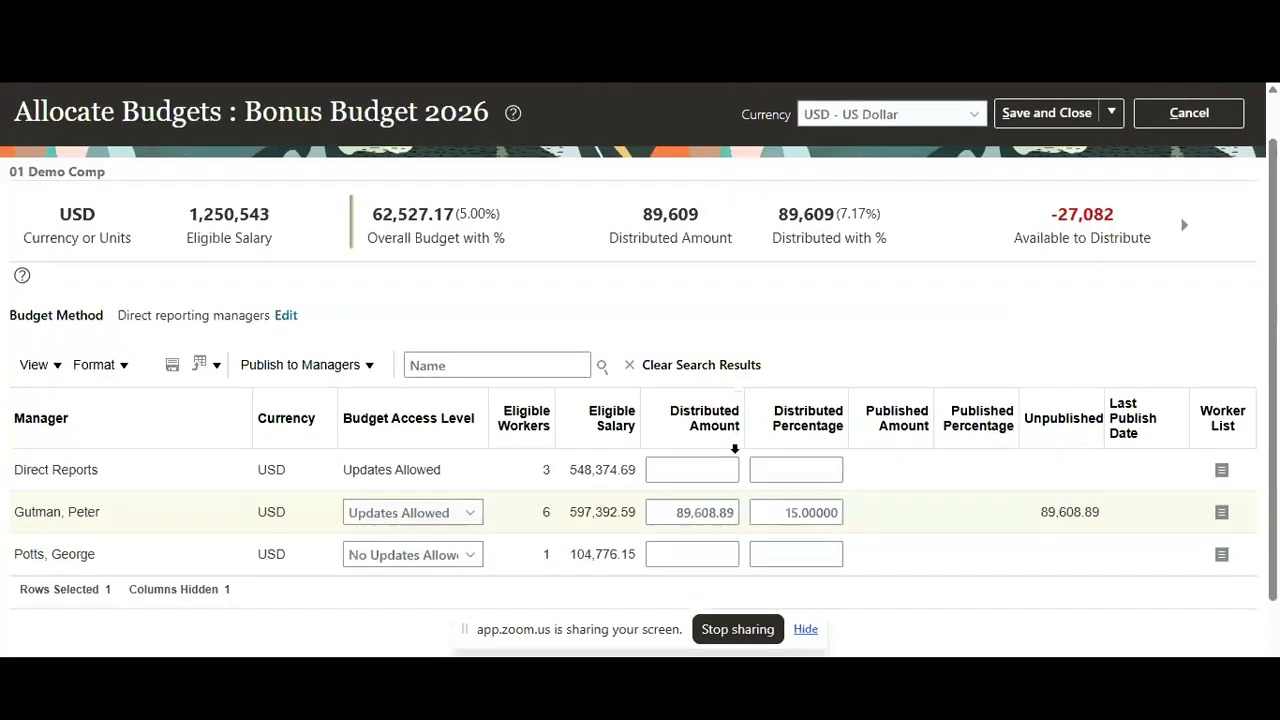
scroll(1100, 375, "up", 1)
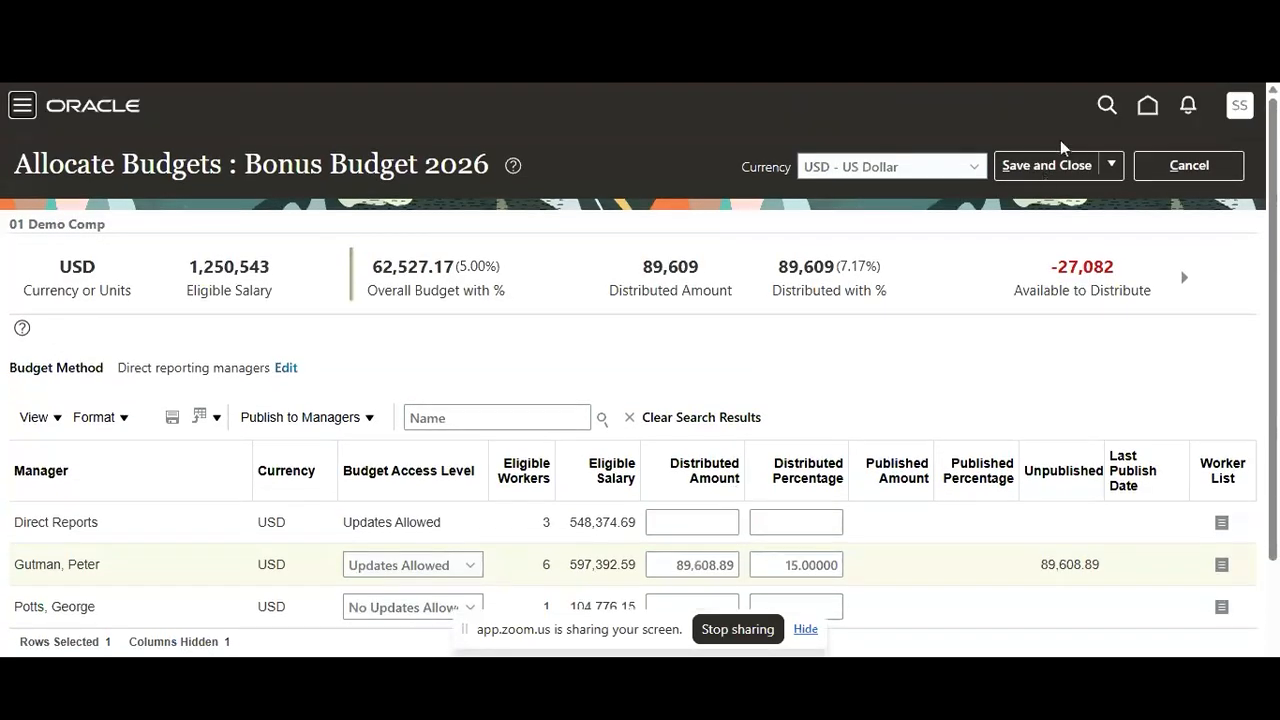
left_click(1055, 166)
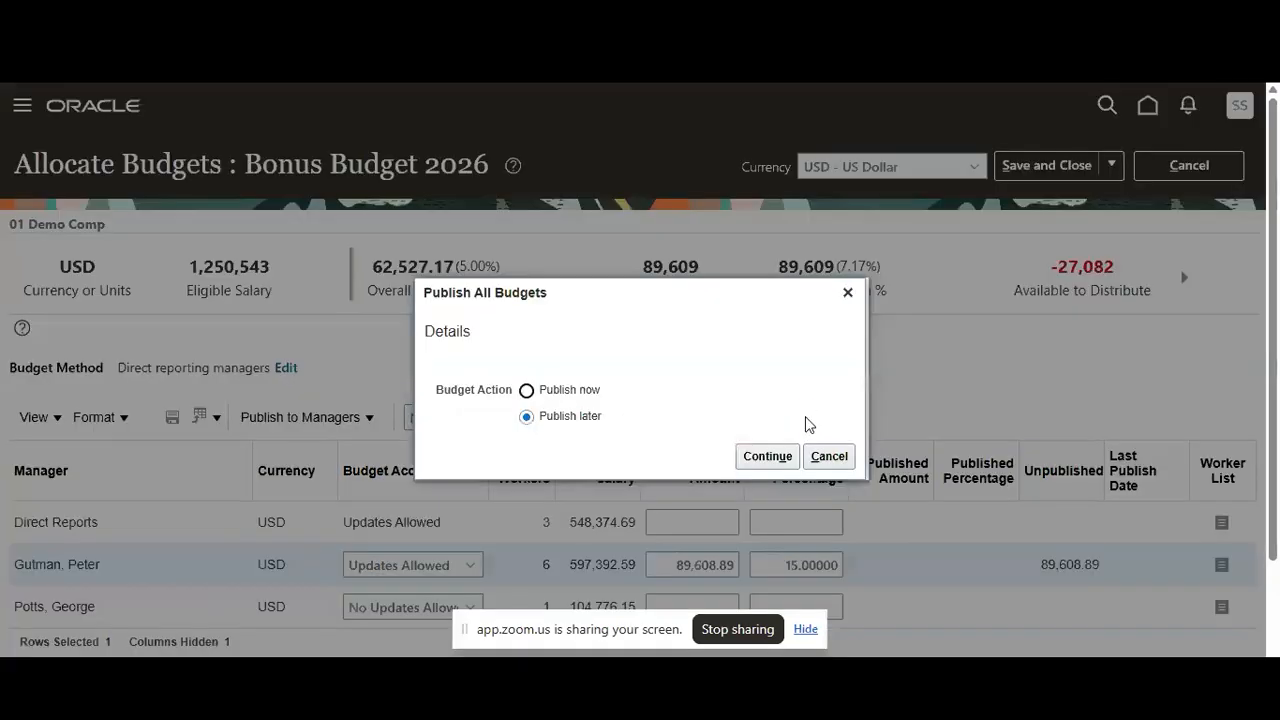
left_click(560, 389)
left_click(767, 456)
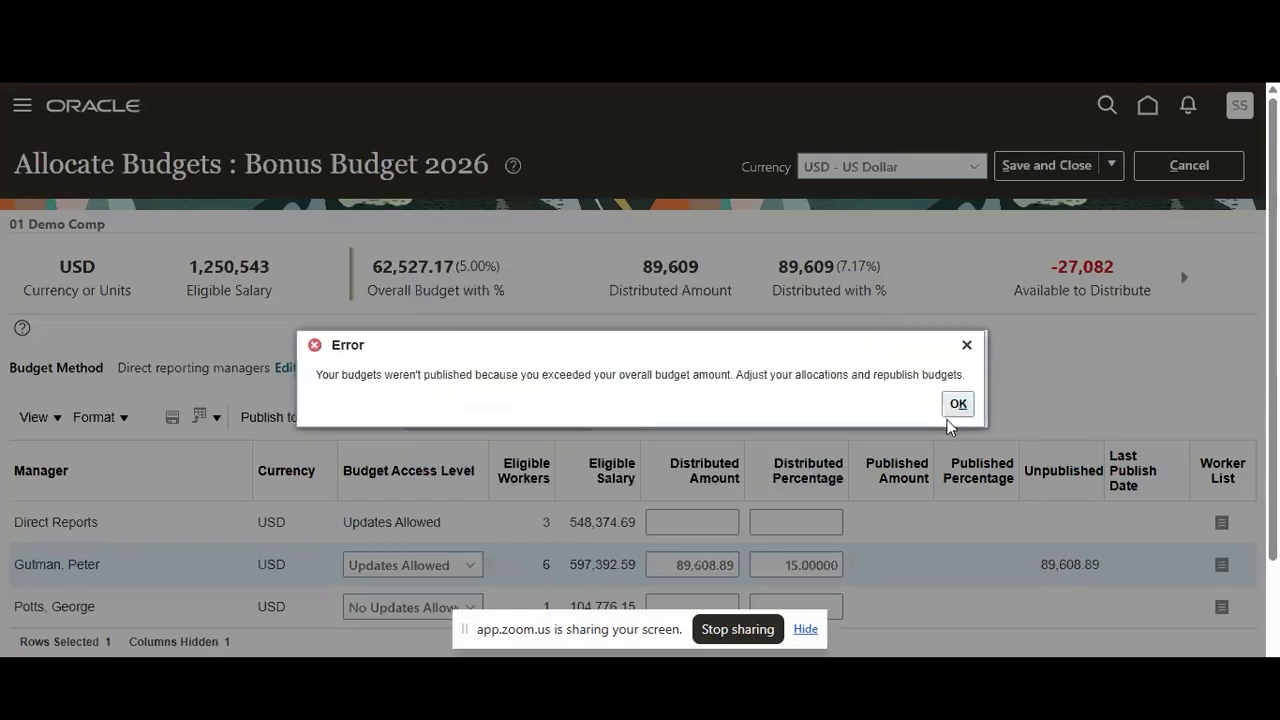
Dismiss the publishing error and cancel the Bonus Budget 2026 allocations without saving
left_click(958, 404)
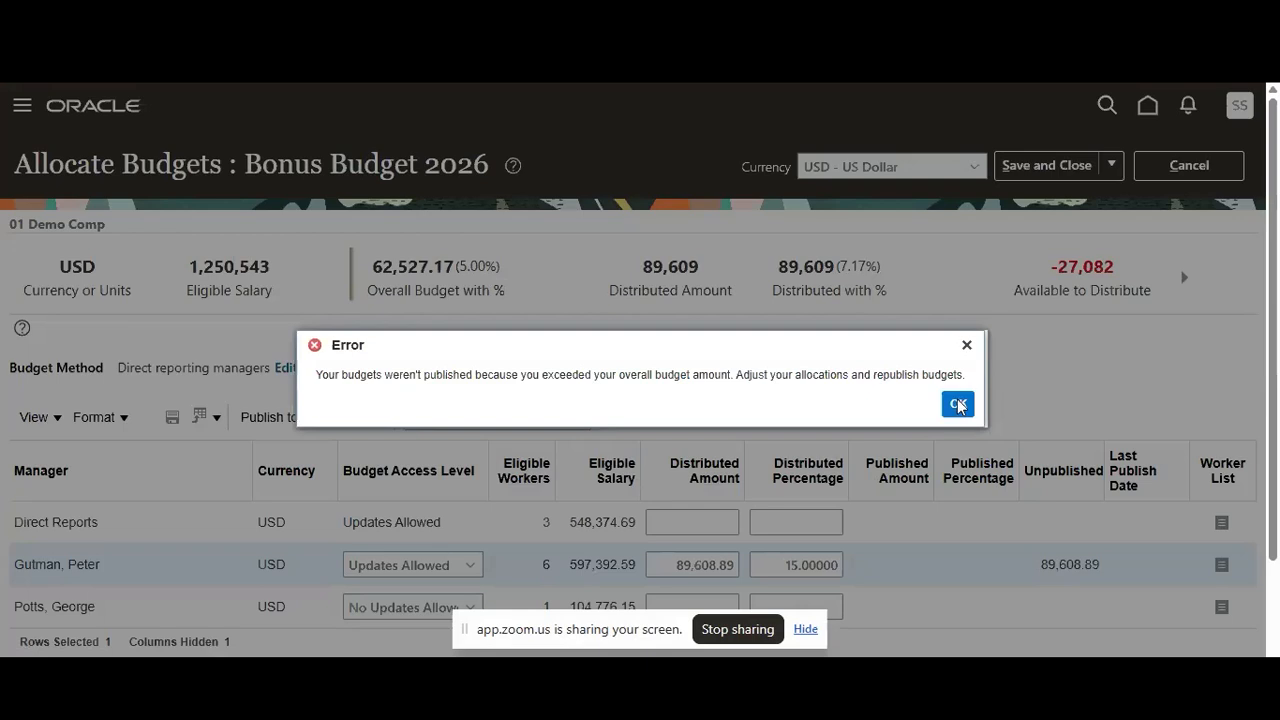
left_click(695, 414)
left_click(1207, 163)
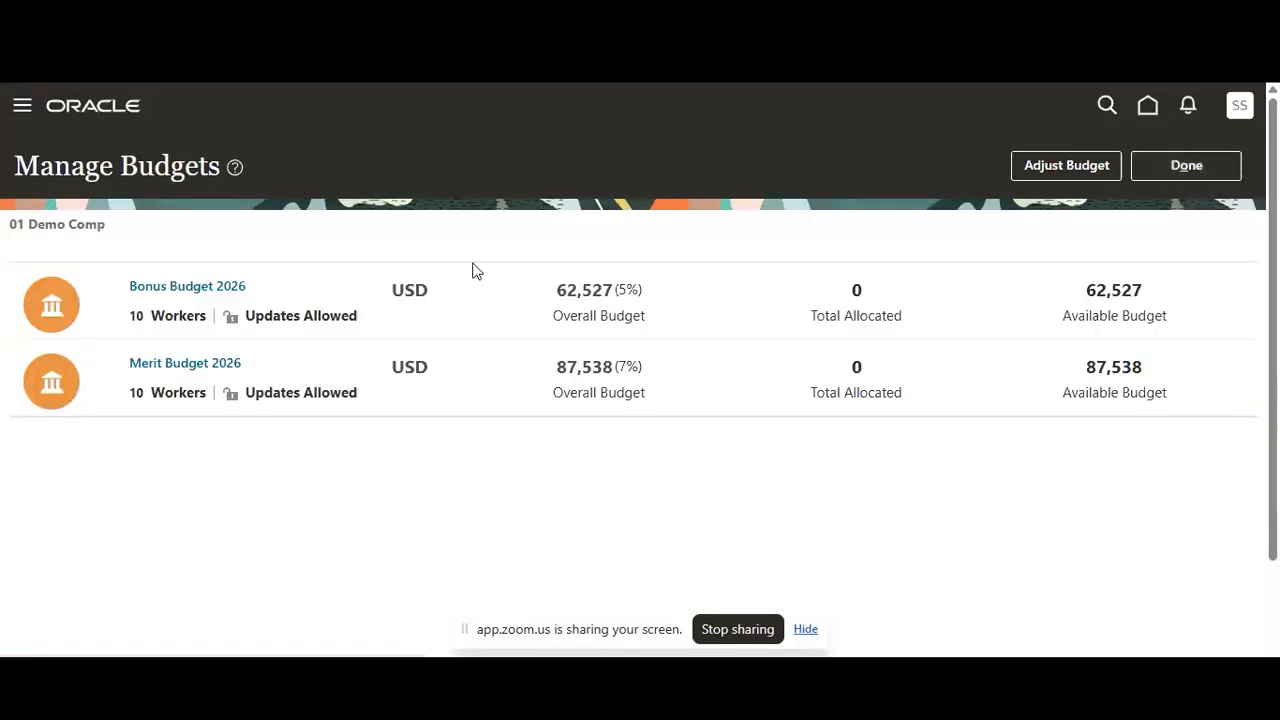
Finish managing budgets and open the Reward worksheet of 01 Demo Comp 2026
left_click(1171, 168)
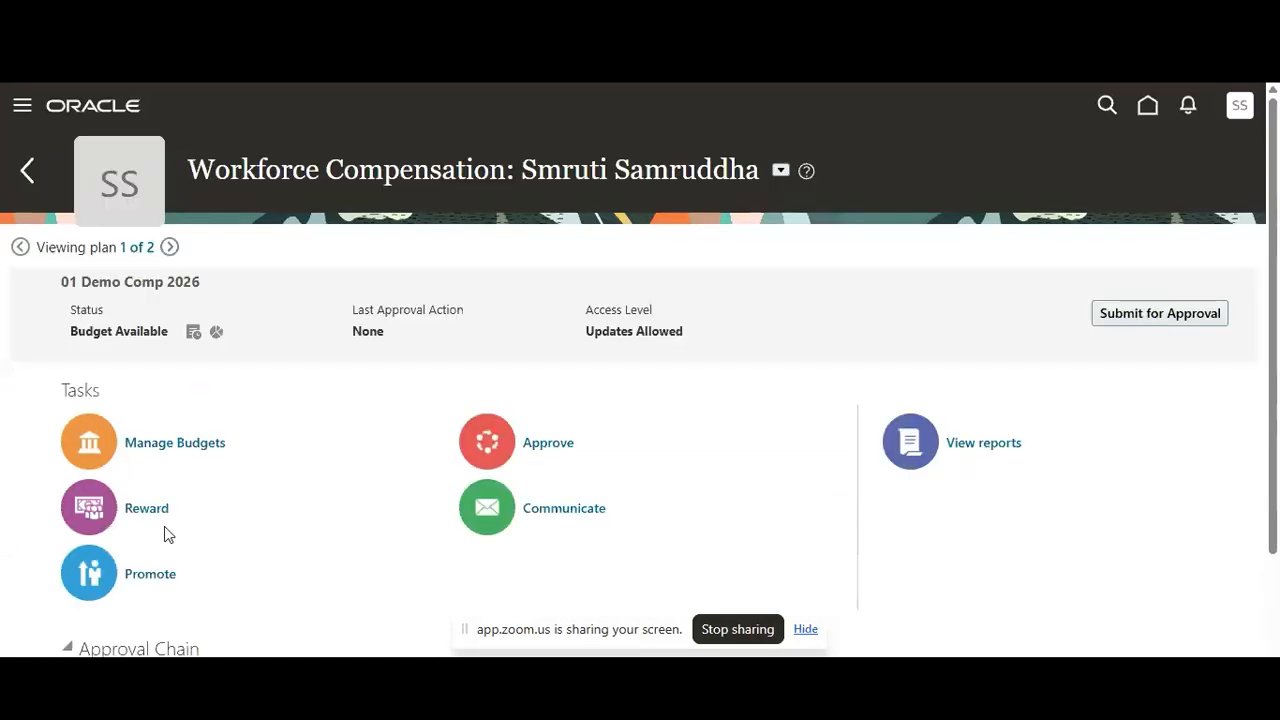
left_click(158, 514)
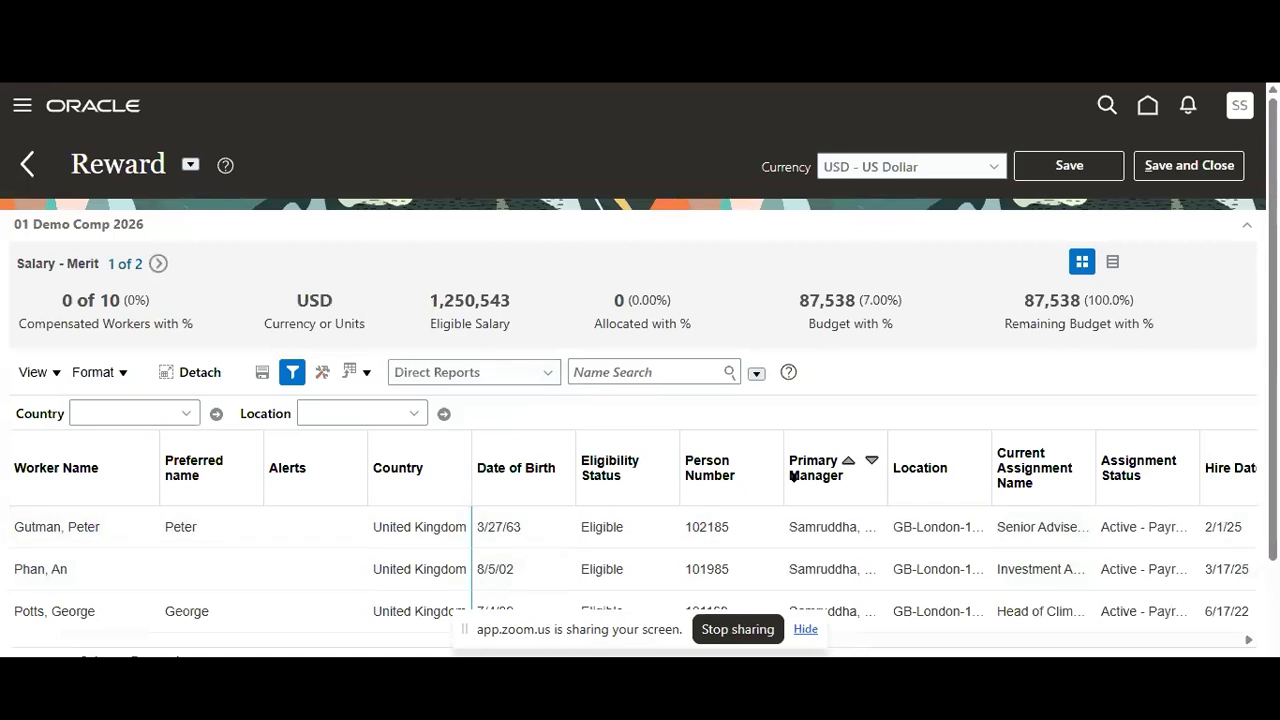
scroll(793, 477, "down", 1)
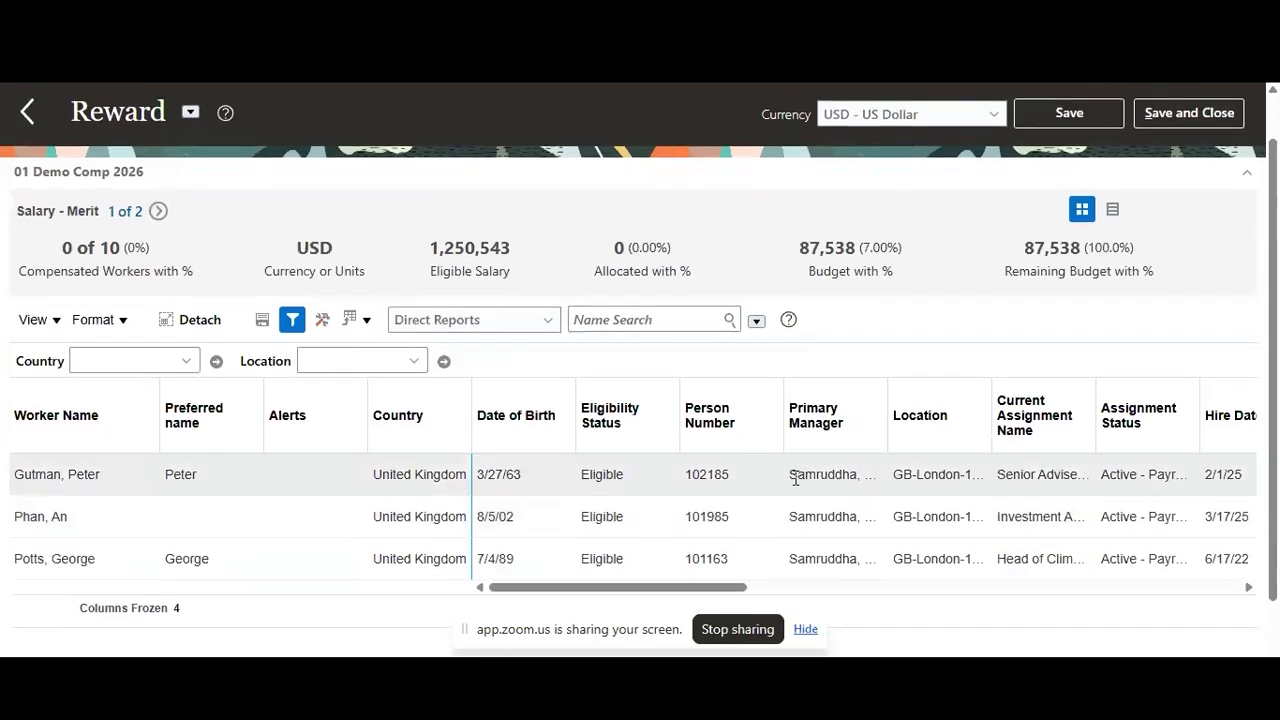
Examine the worksheet's team filter choices, worker search options and assignment columns for the direct reports
left_click(535, 322)
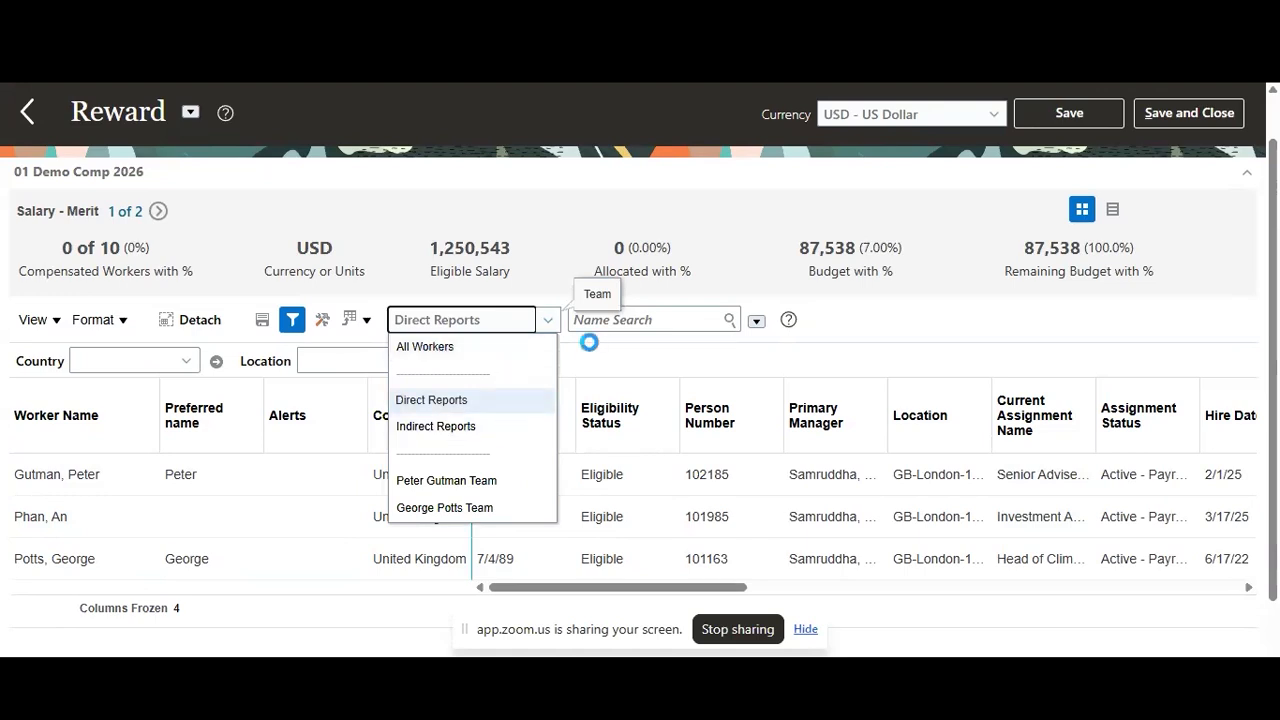
left_click(683, 362)
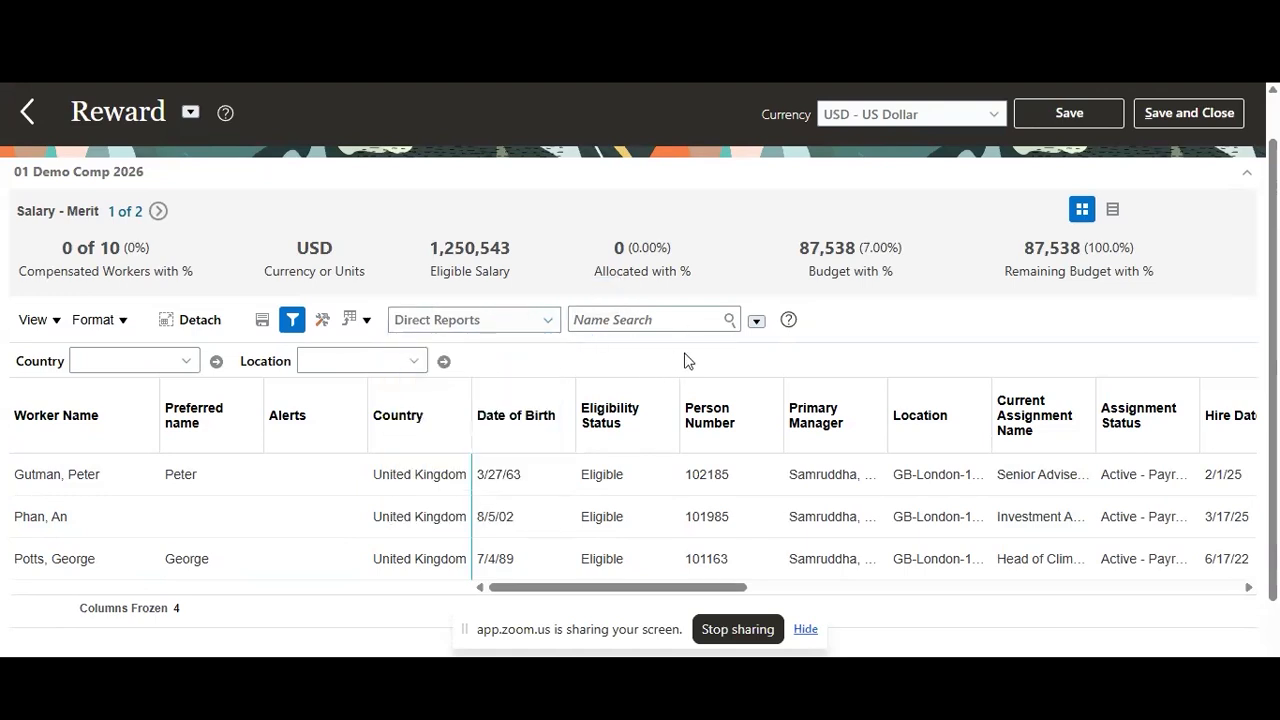
left_click(756, 321)
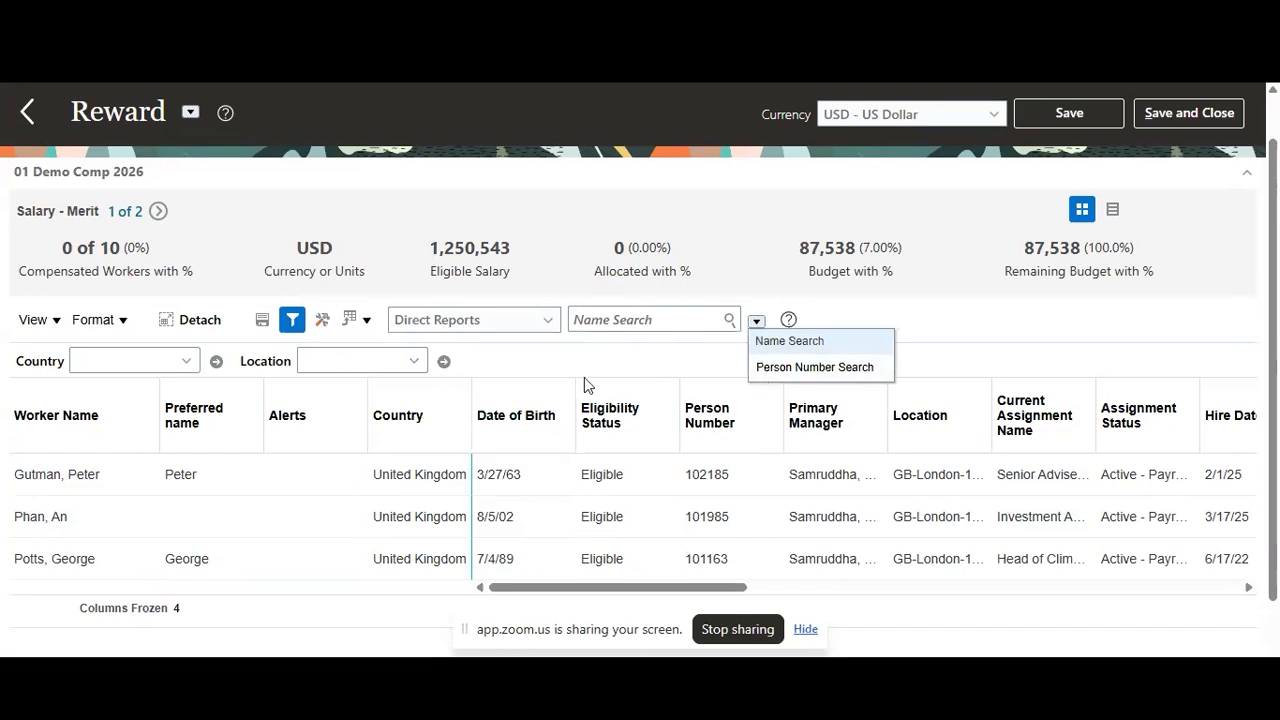
scroll(584, 377, "up", 1)
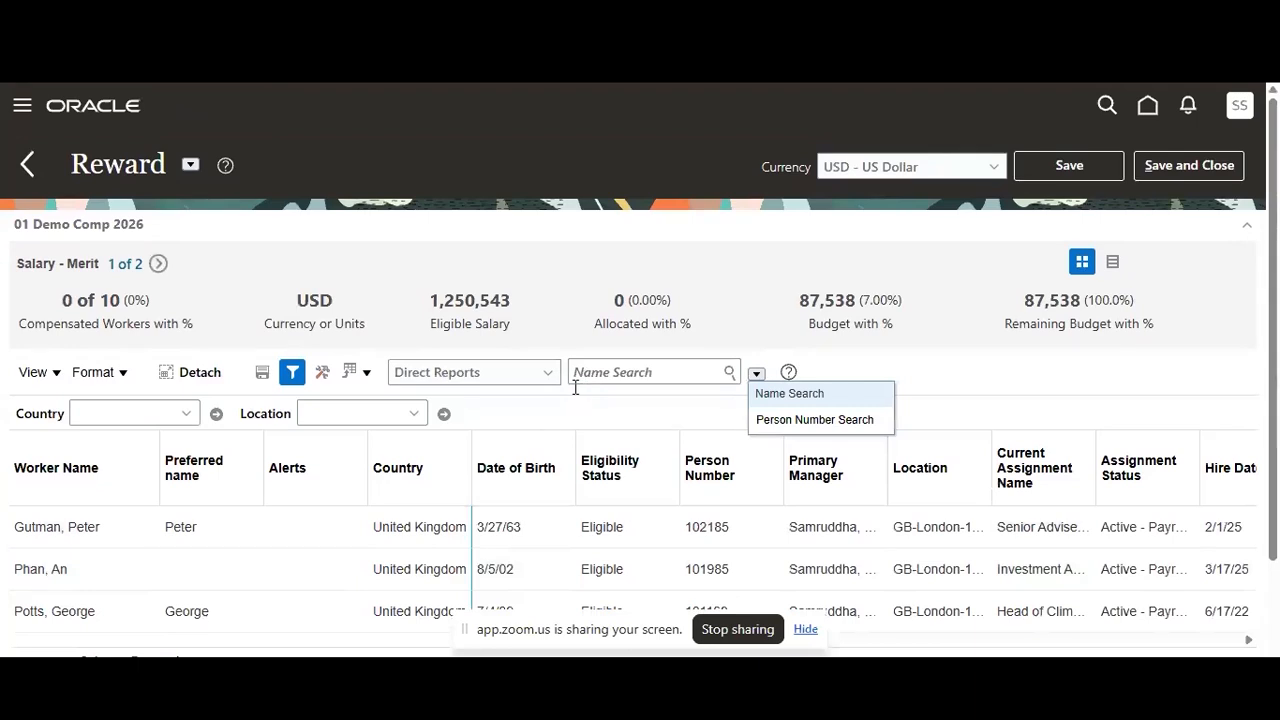
scroll(550, 425, "down", 1)
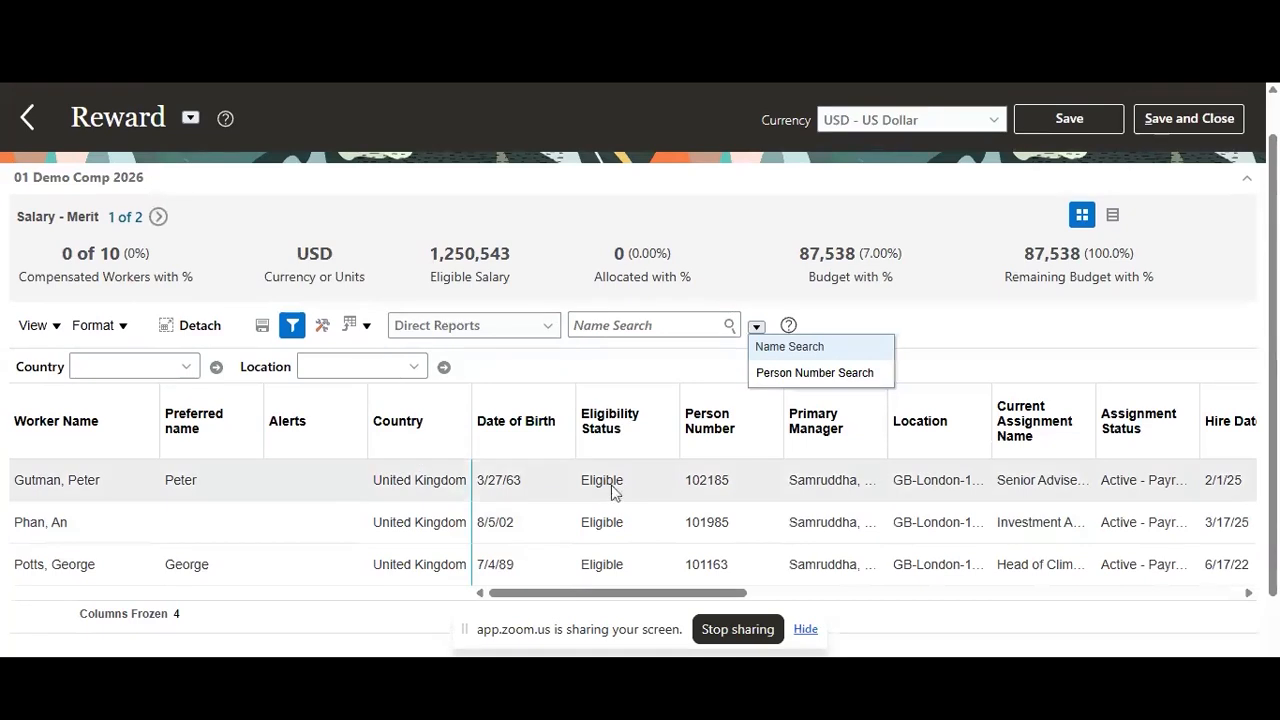
scroll(886, 497, "right", 1)
scroll(886, 495, "right", 3)
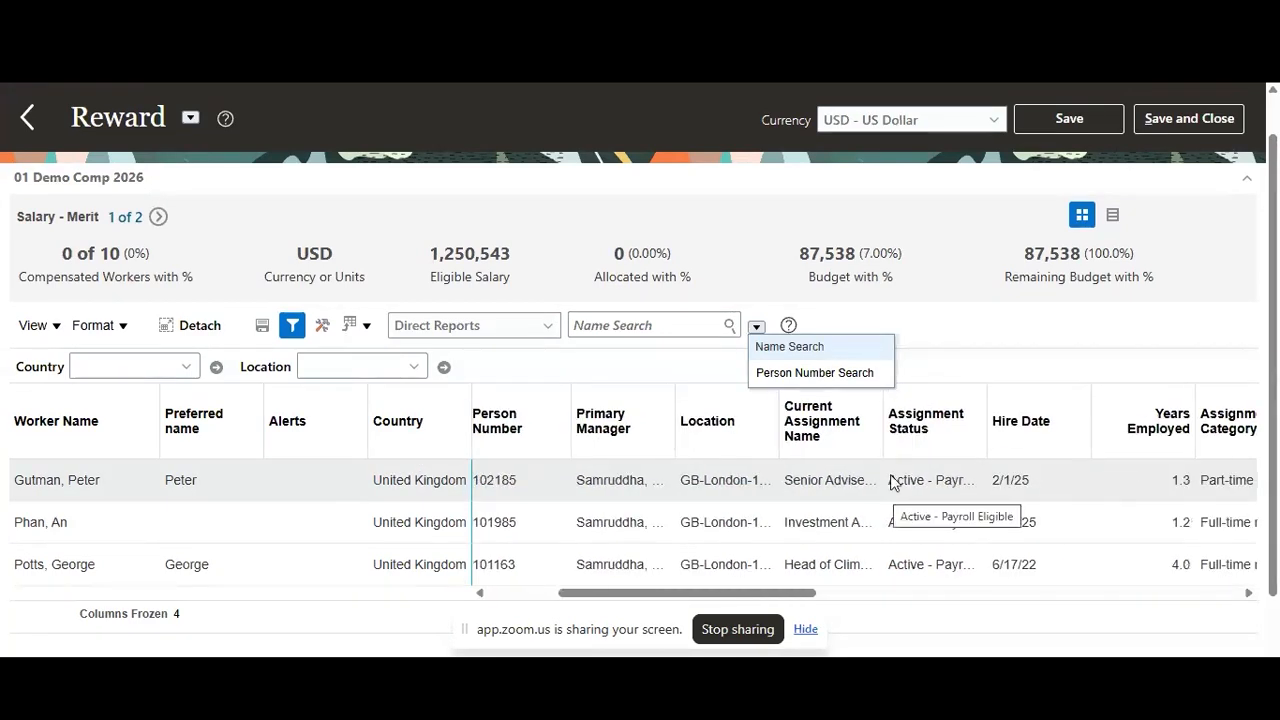
left_click(991, 331)
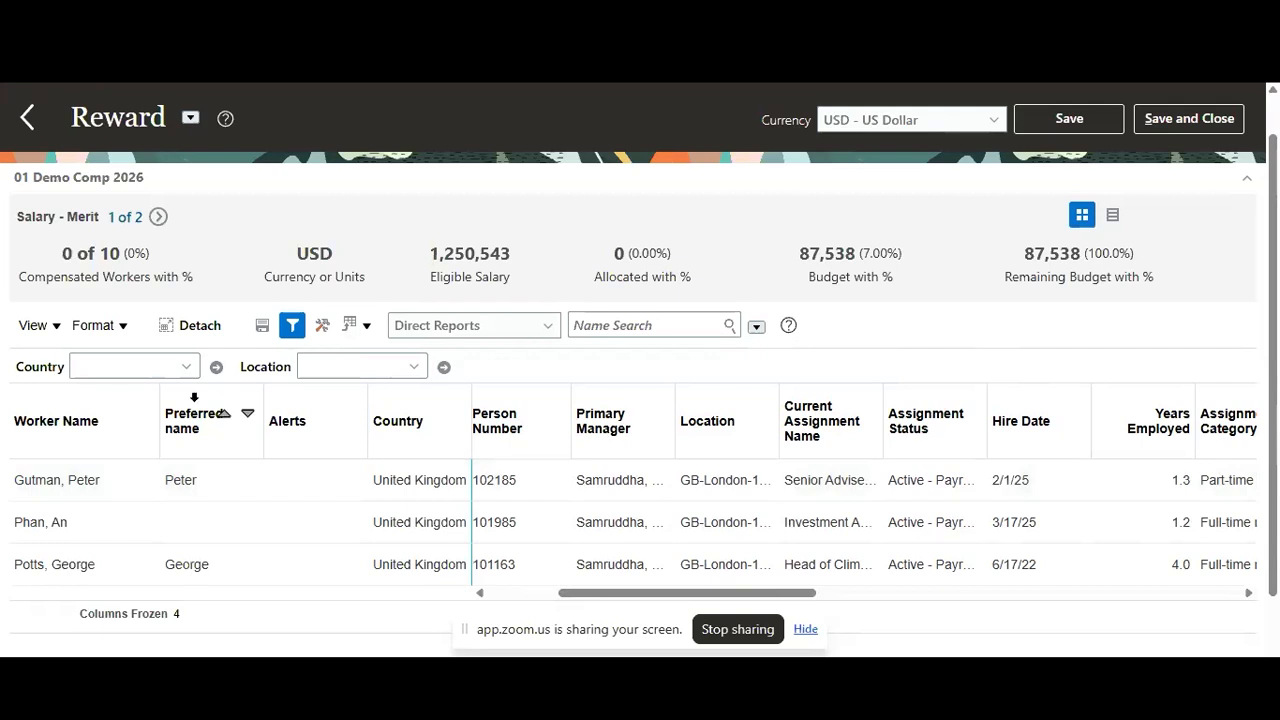
left_click(200, 397)
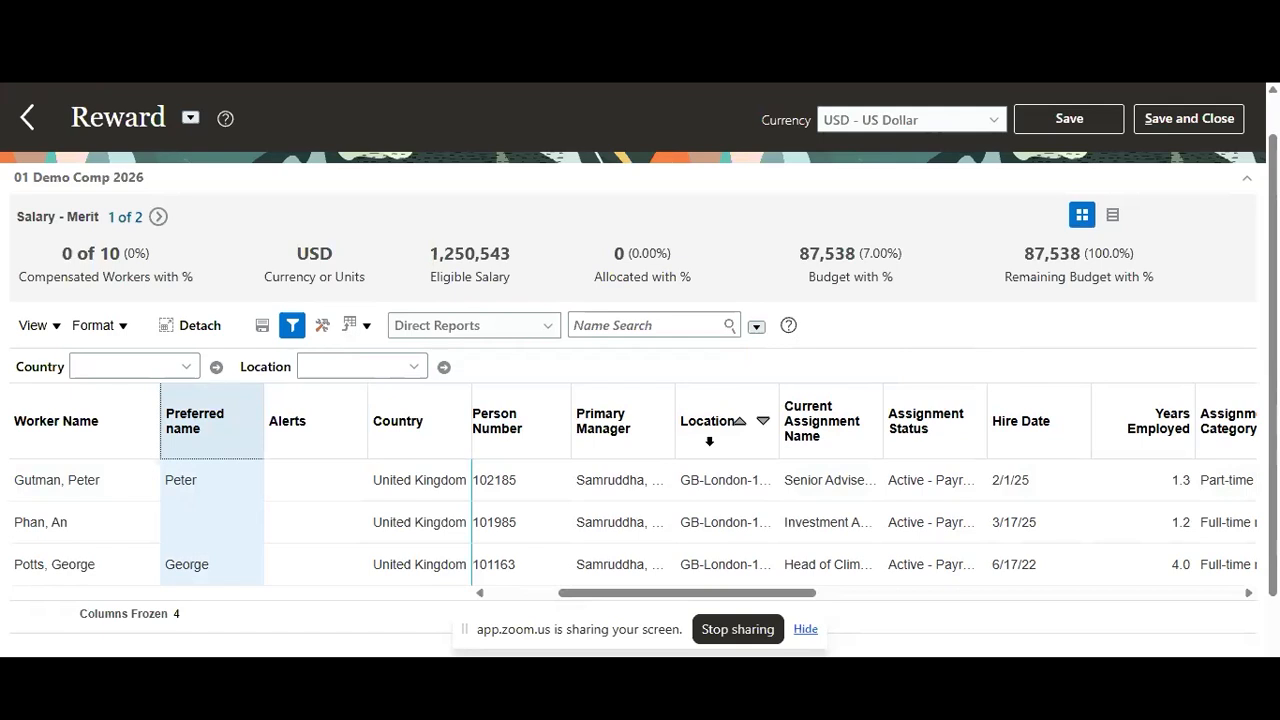
Set the merit salary percentage to 5 for the first listed direct report
scroll(995, 517, "right", 10)
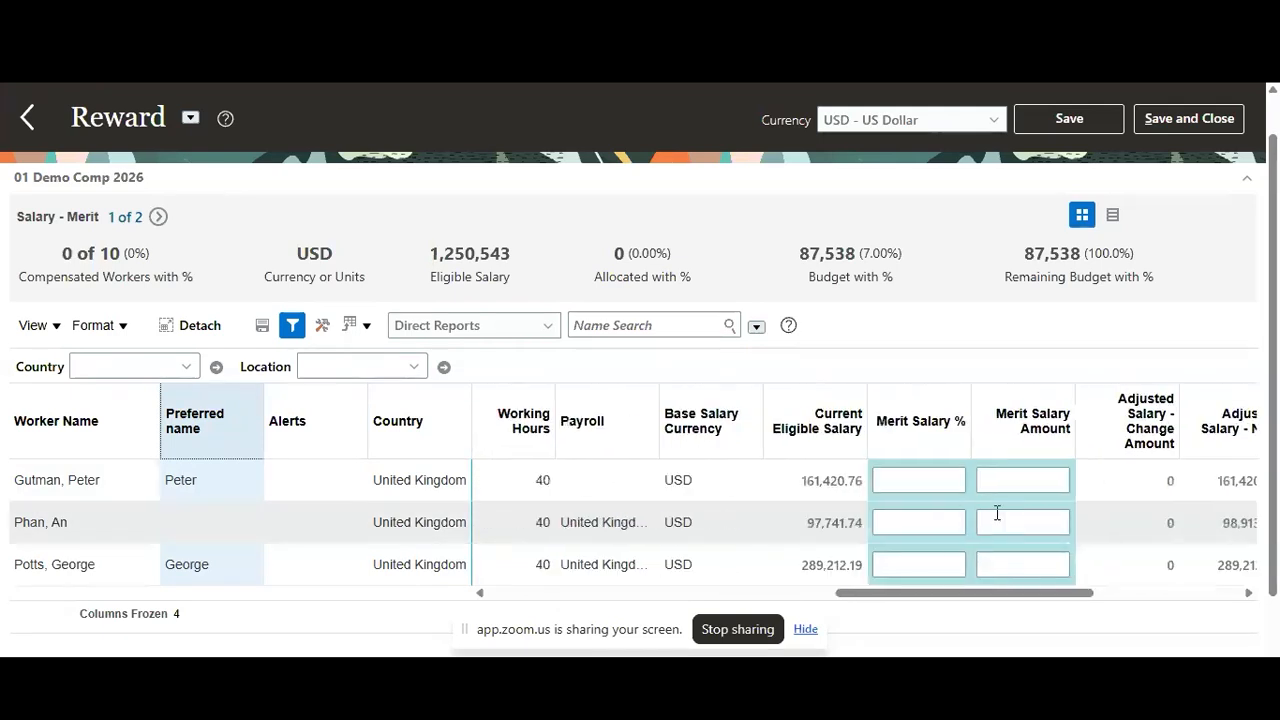
scroll(968, 478, "right", 2)
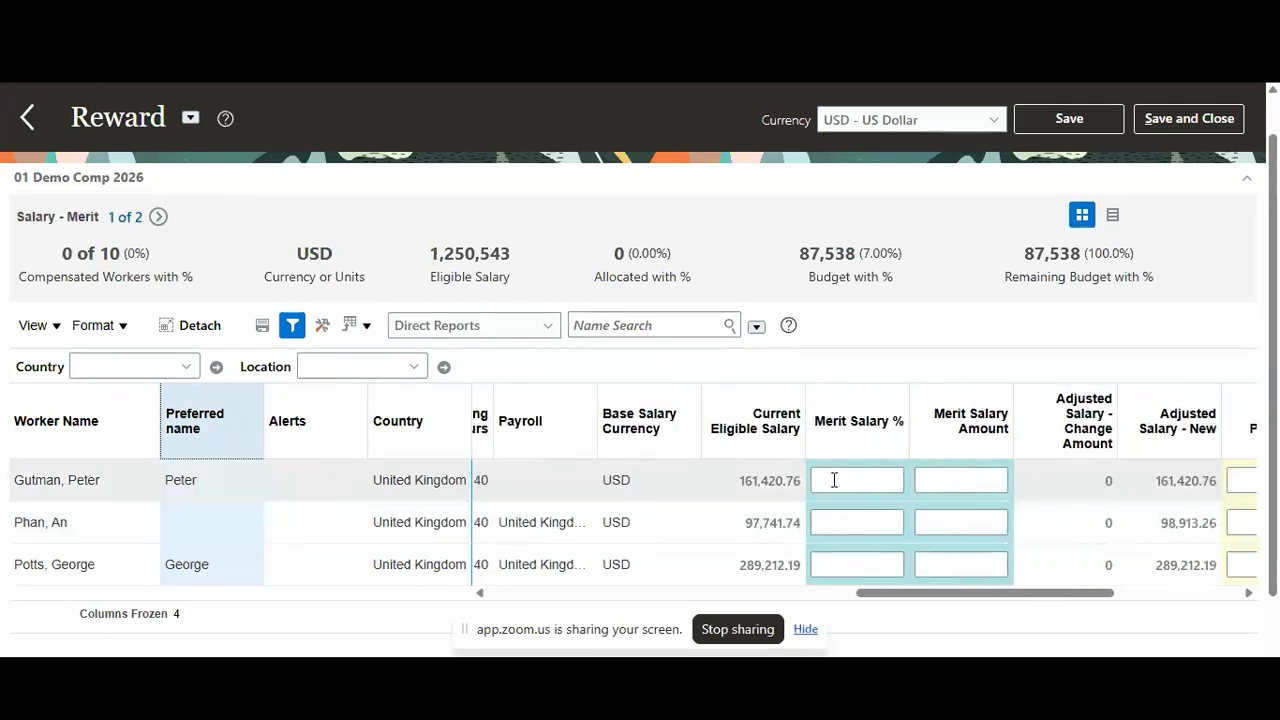
left_click(876, 481)
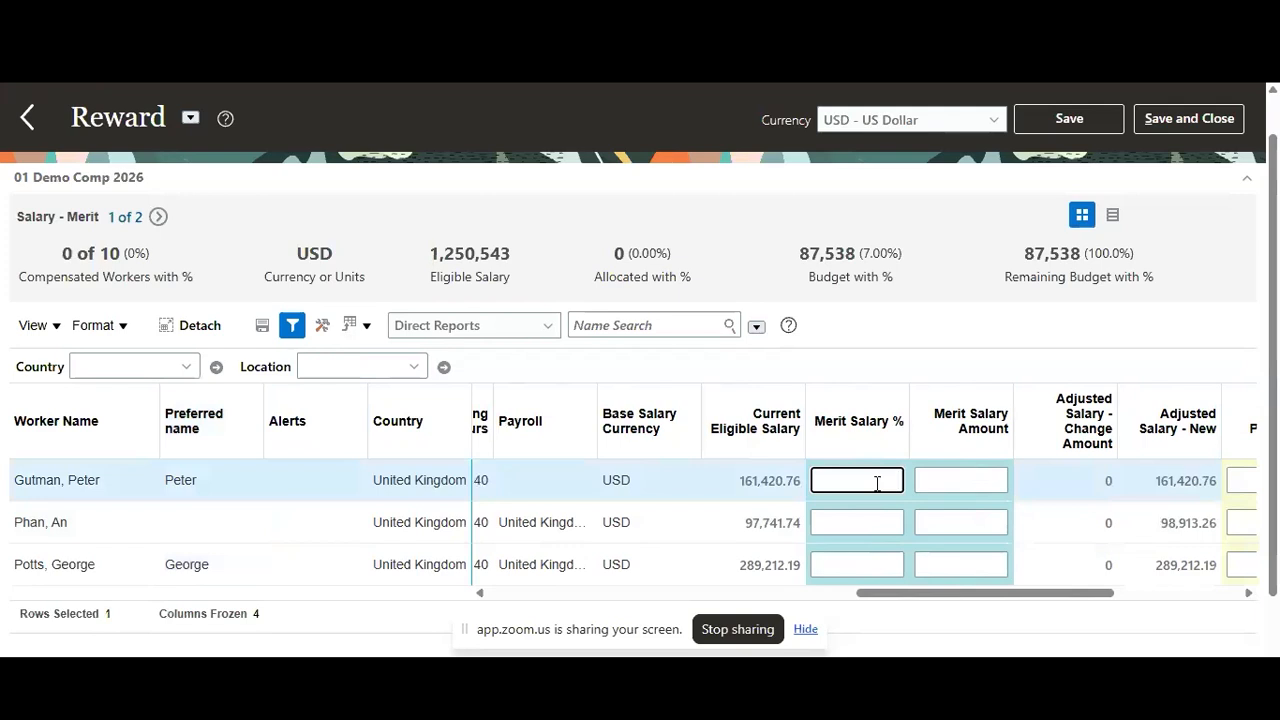
left_click(942, 359)
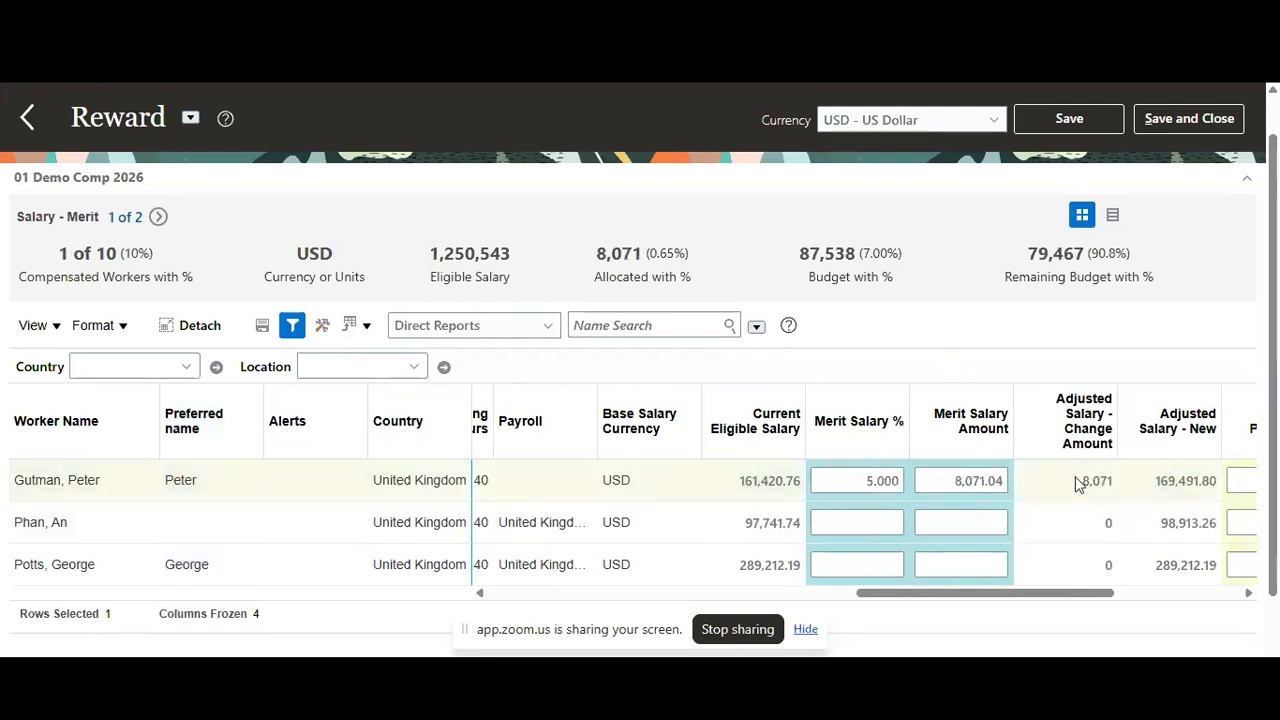
Switch the Reward worksheet's currency to Worker local currency and review the adjusted salary and bonus columns
scroll(1050, 488, "right", 2)
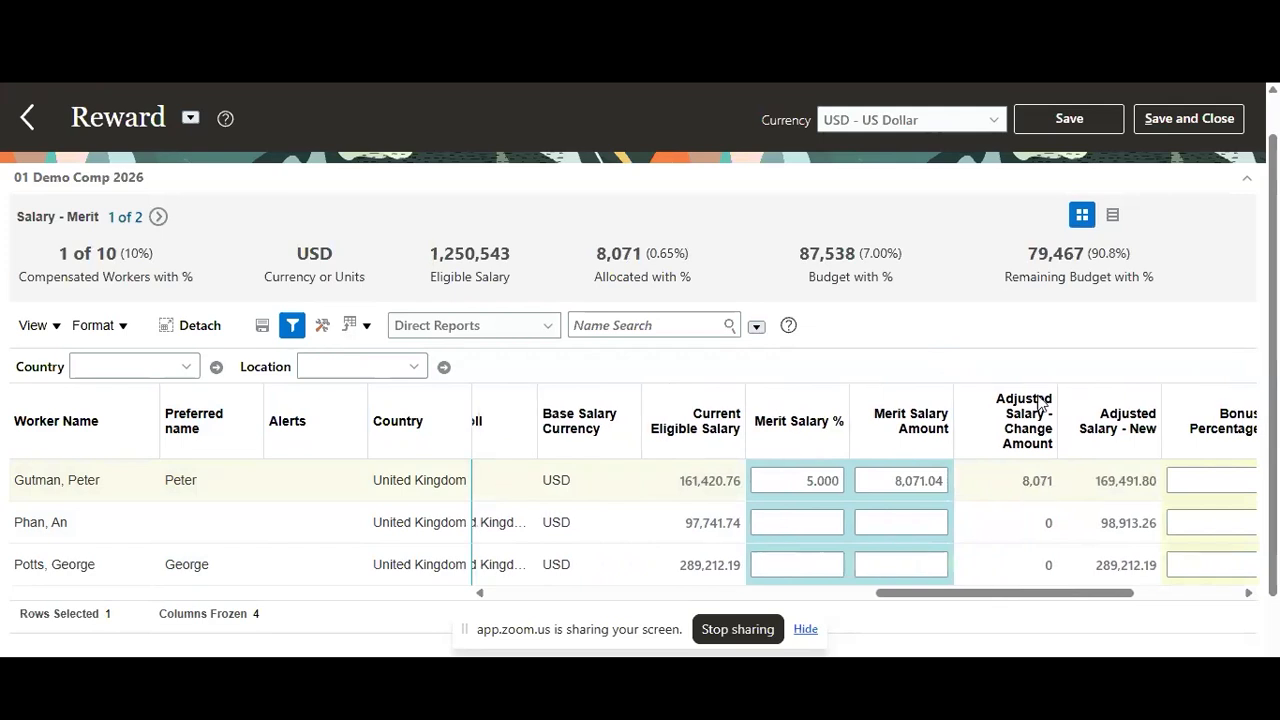
left_click(979, 122)
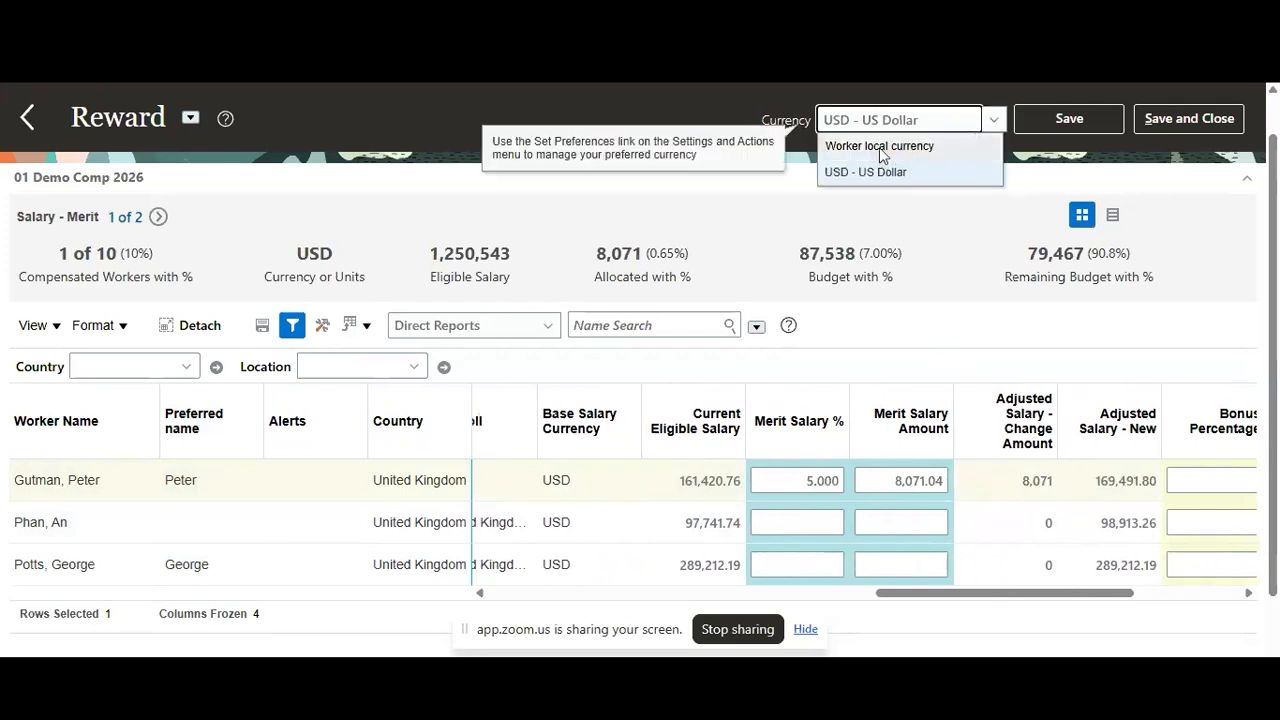
left_click(884, 155)
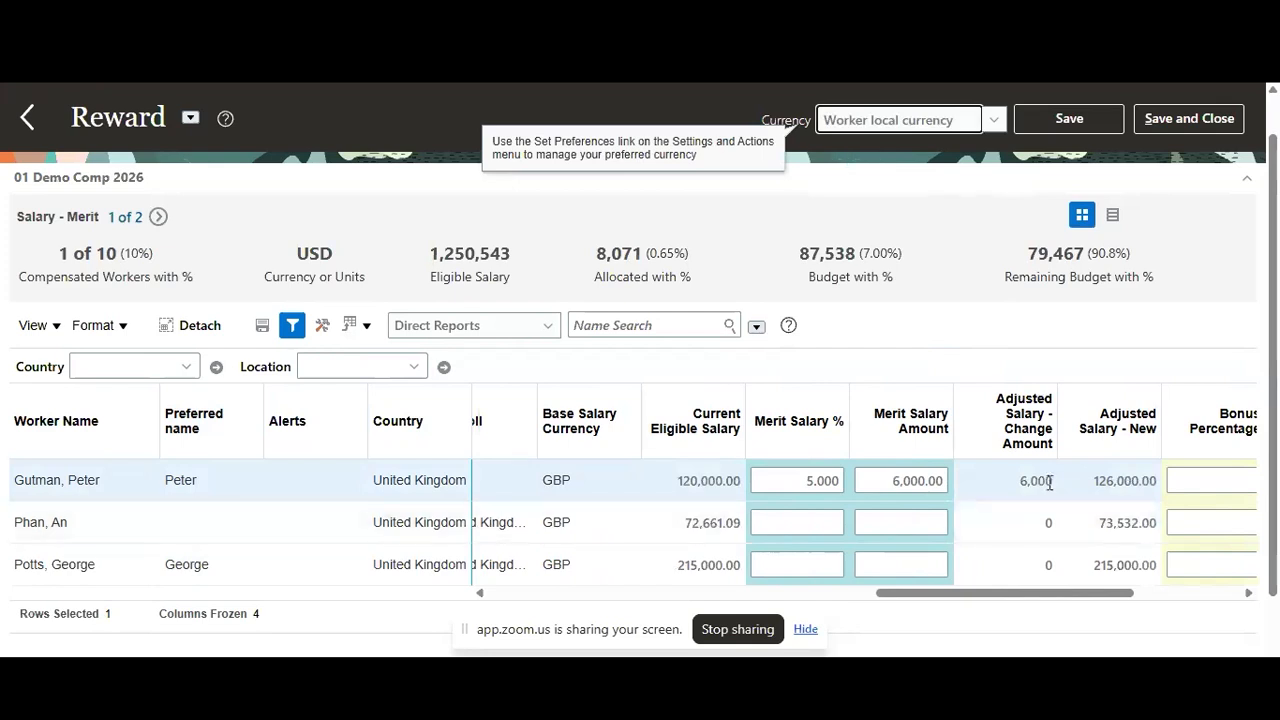
scroll(1049, 482, "right", 4)
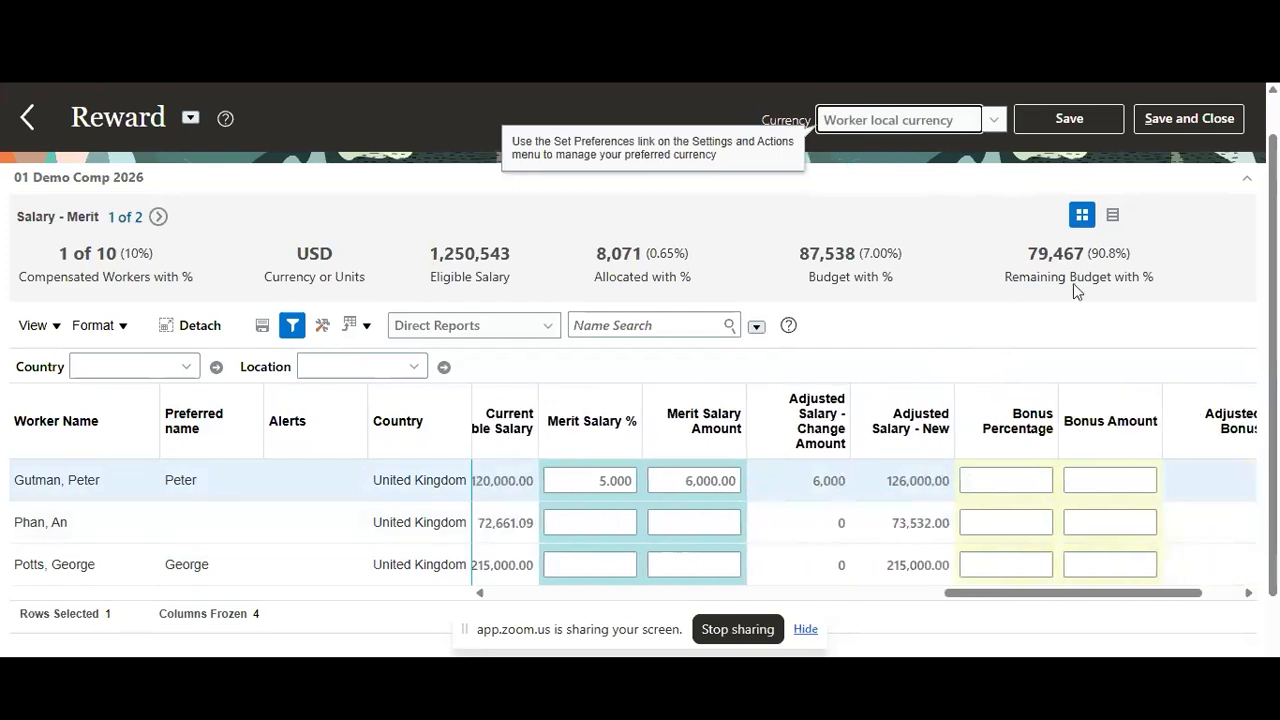
Switch the budget overview to the Bonus component and set the first direct report's bonus percentage to 7
left_click(158, 218)
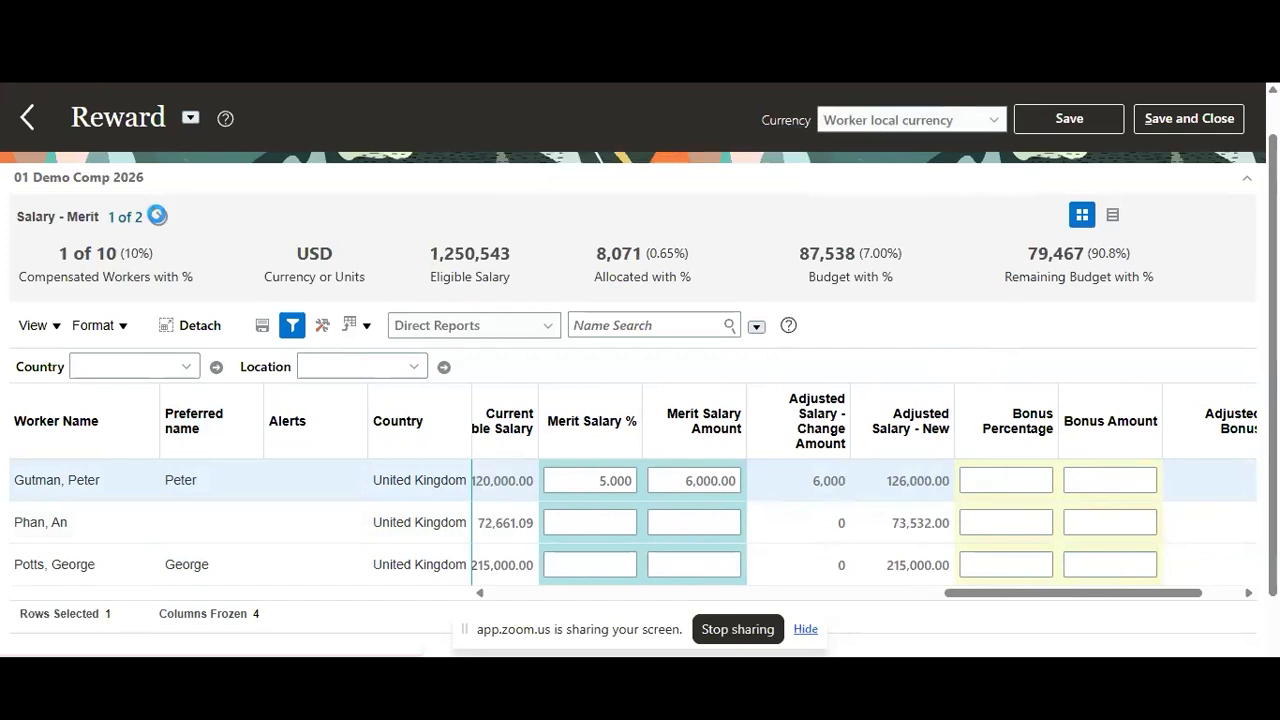
left_click(1010, 475)
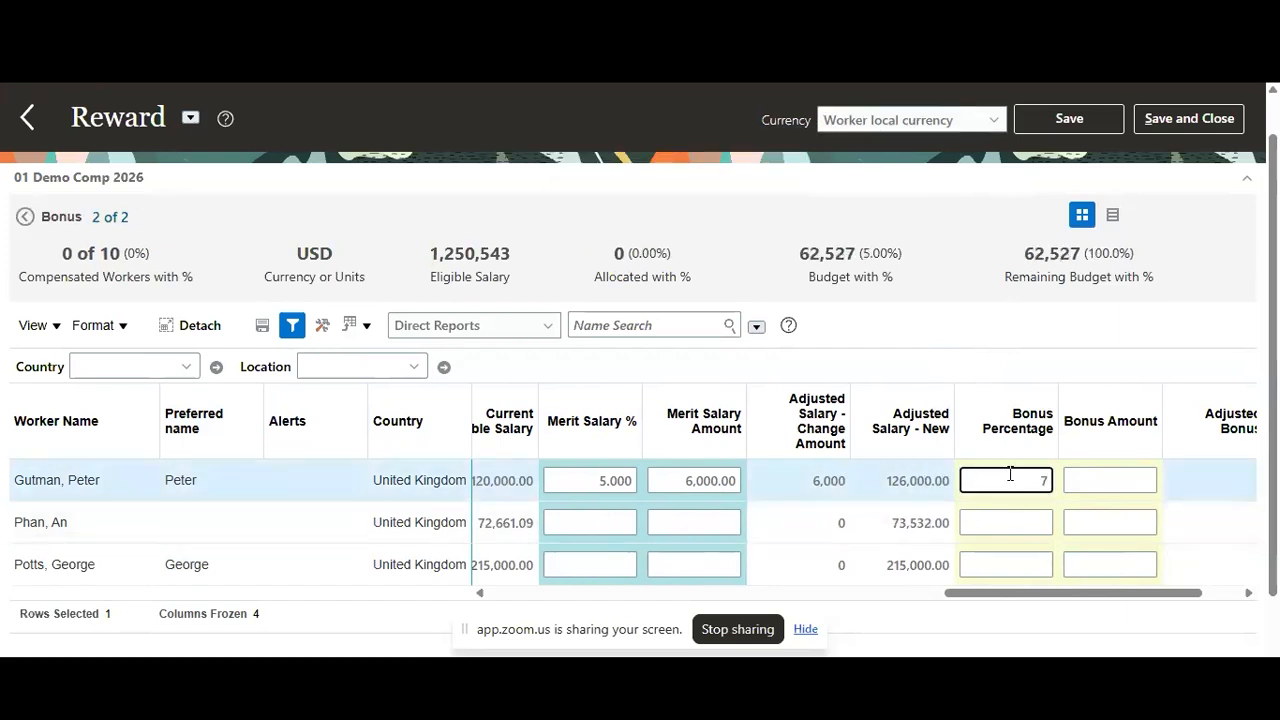
type("7")
left_click(1062, 363)
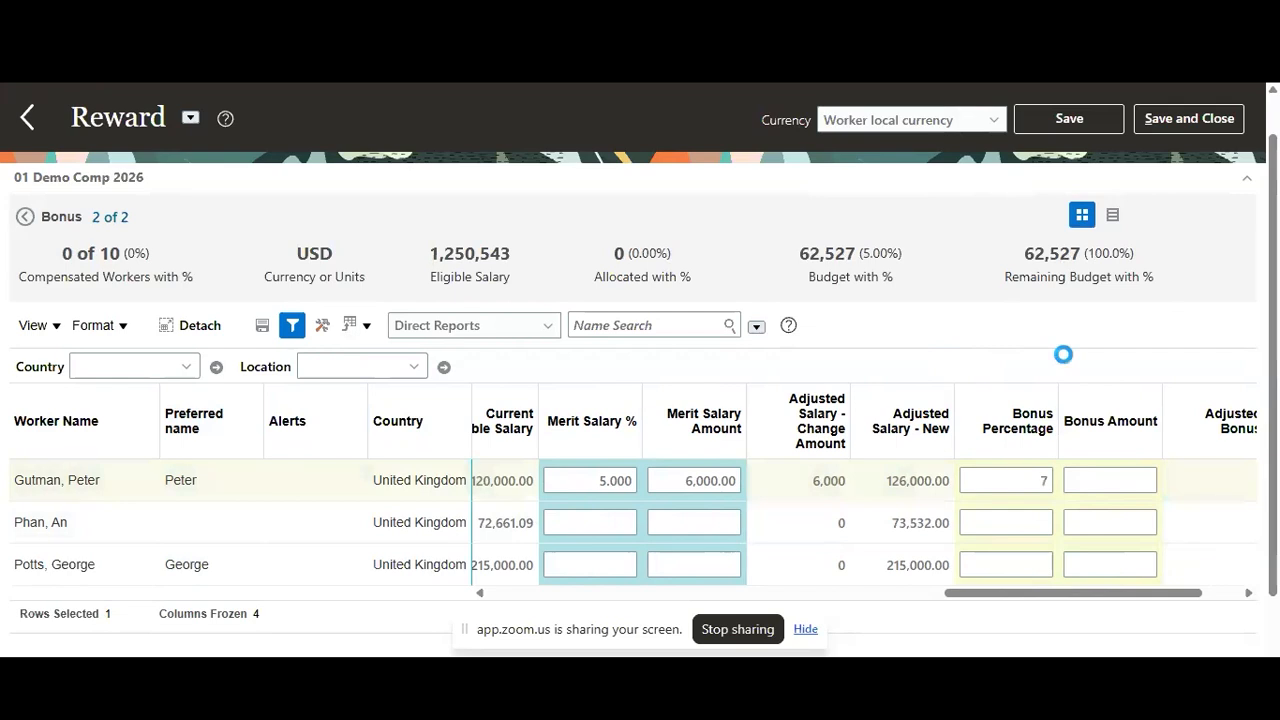
scroll(1151, 482, "right", 1)
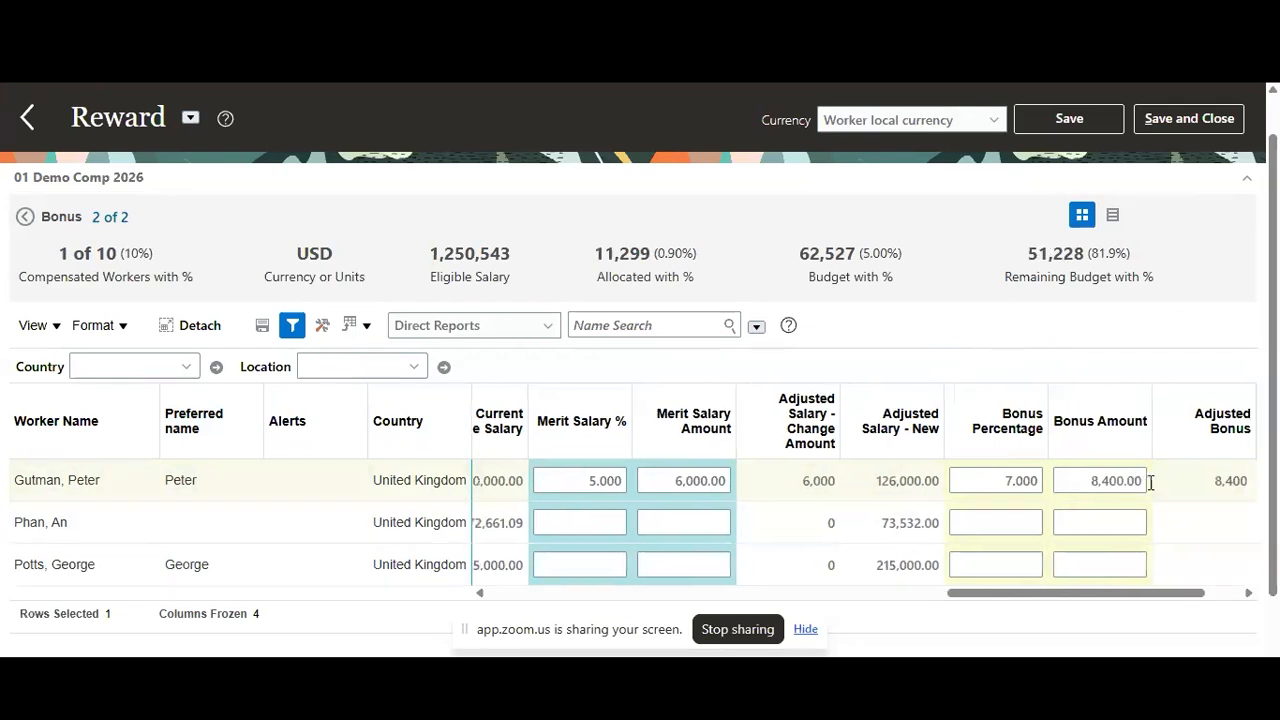
scroll(1151, 482, "right", 2)
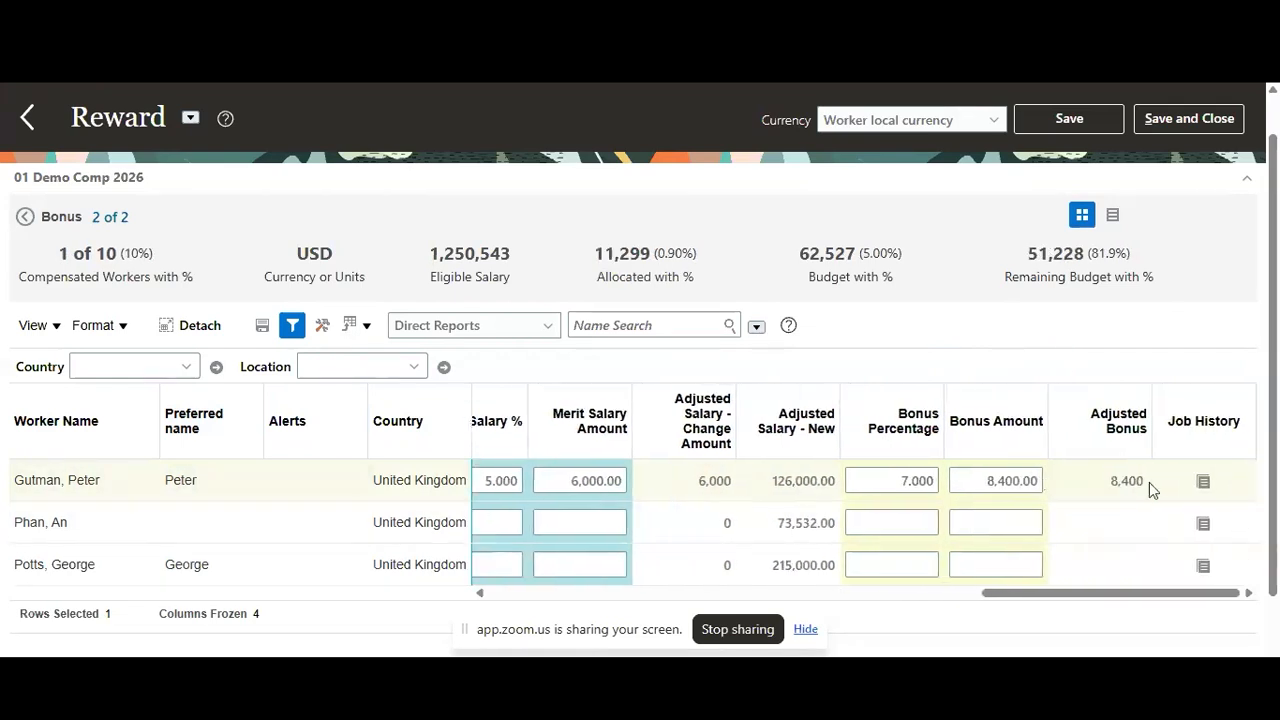
Show the merit and bonus summary as a table, and save and close the Reward worksheet
scroll(1000, 360, "up", 1)
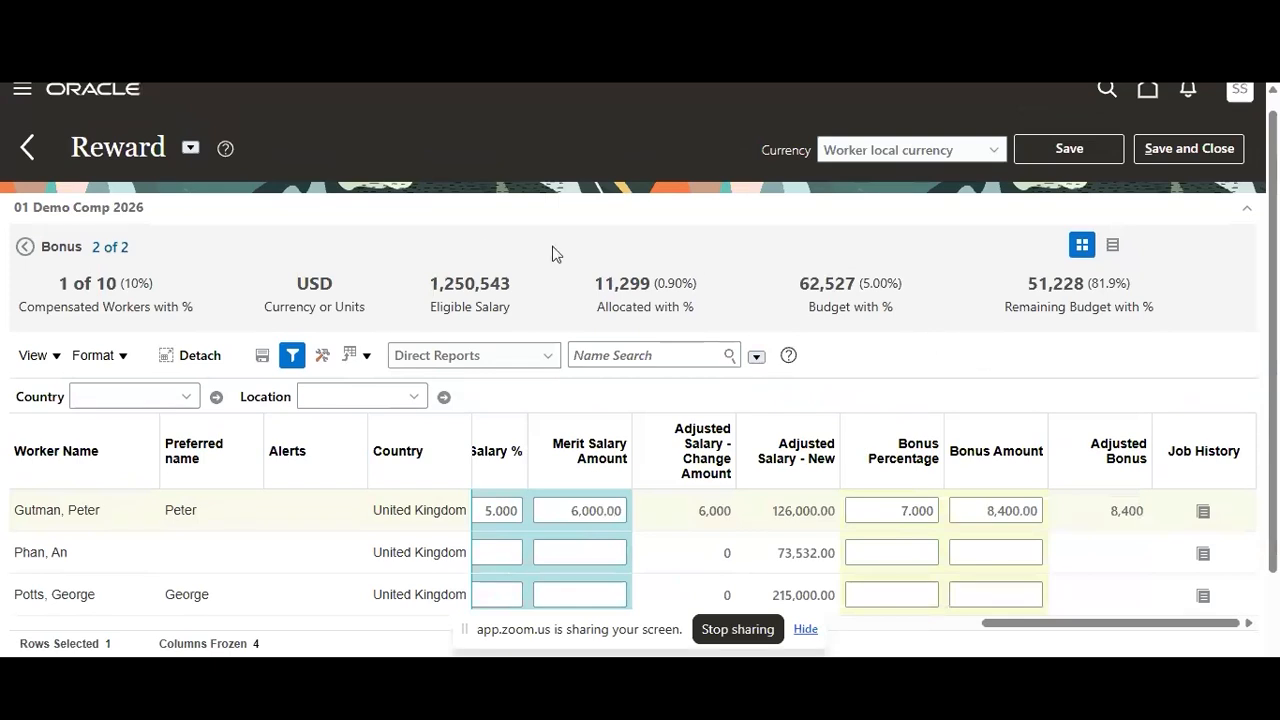
left_click(1118, 248)
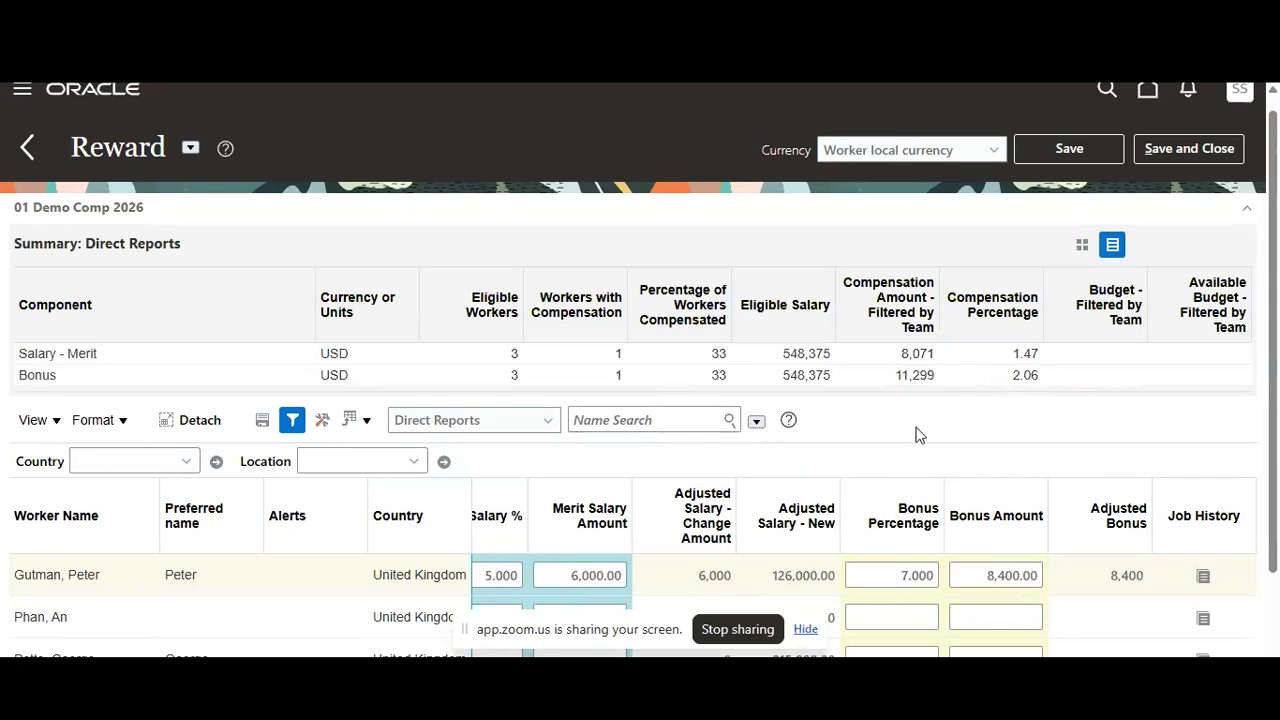
scroll(917, 434, "down", 1)
scroll(917, 434, "up", 2)
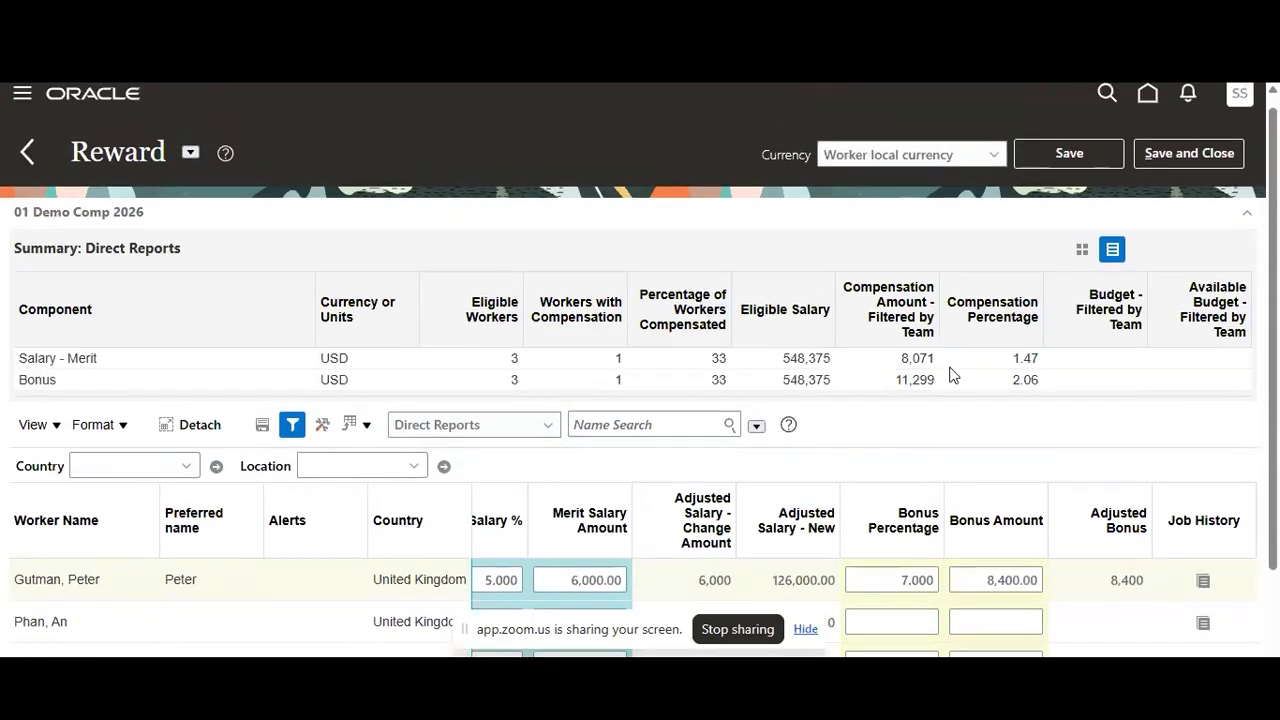
left_click(1187, 153)
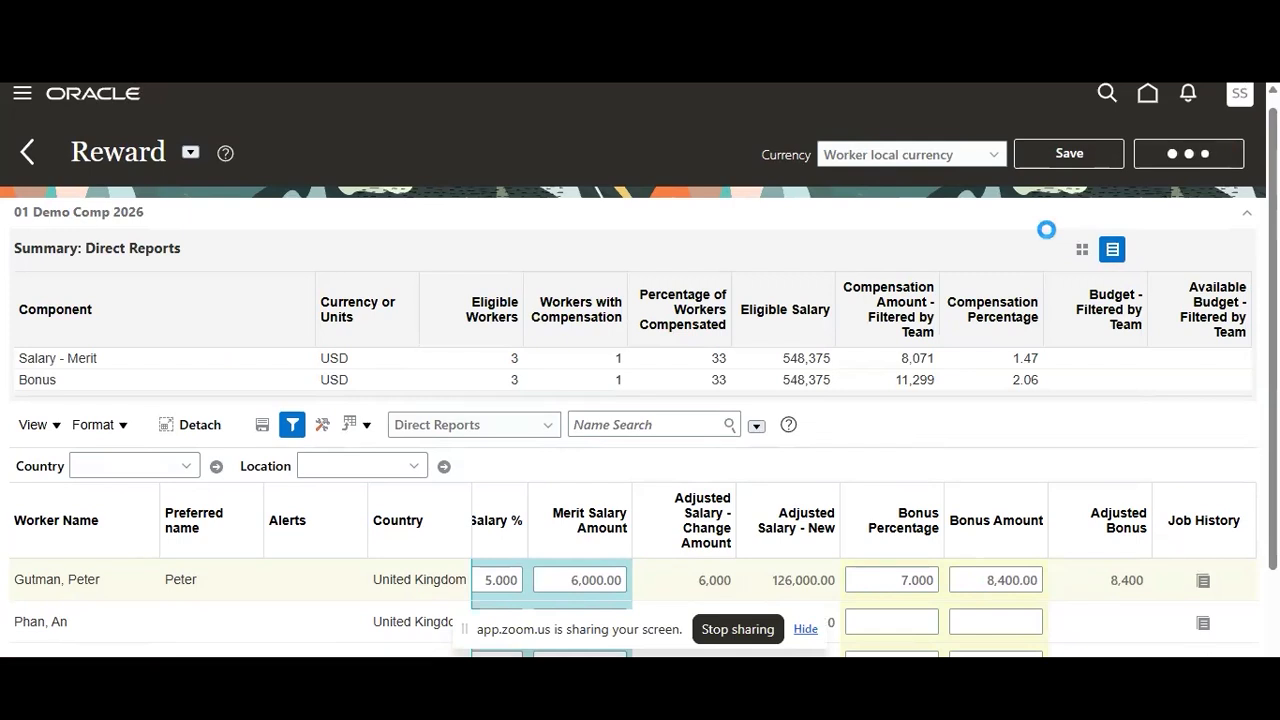
Open the Promote worksheet and set the first direct report's proposed grade to B - Business Unit Leader
scroll(751, 403, "down", 2)
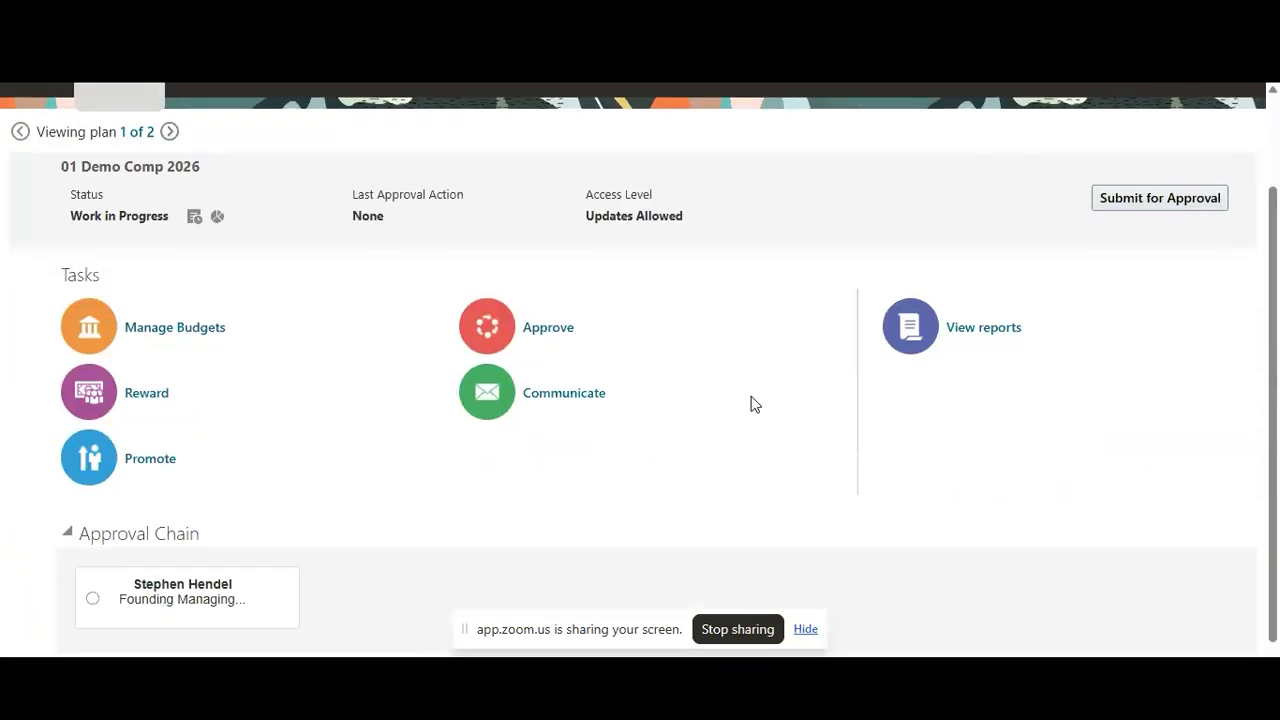
left_click(130, 460)
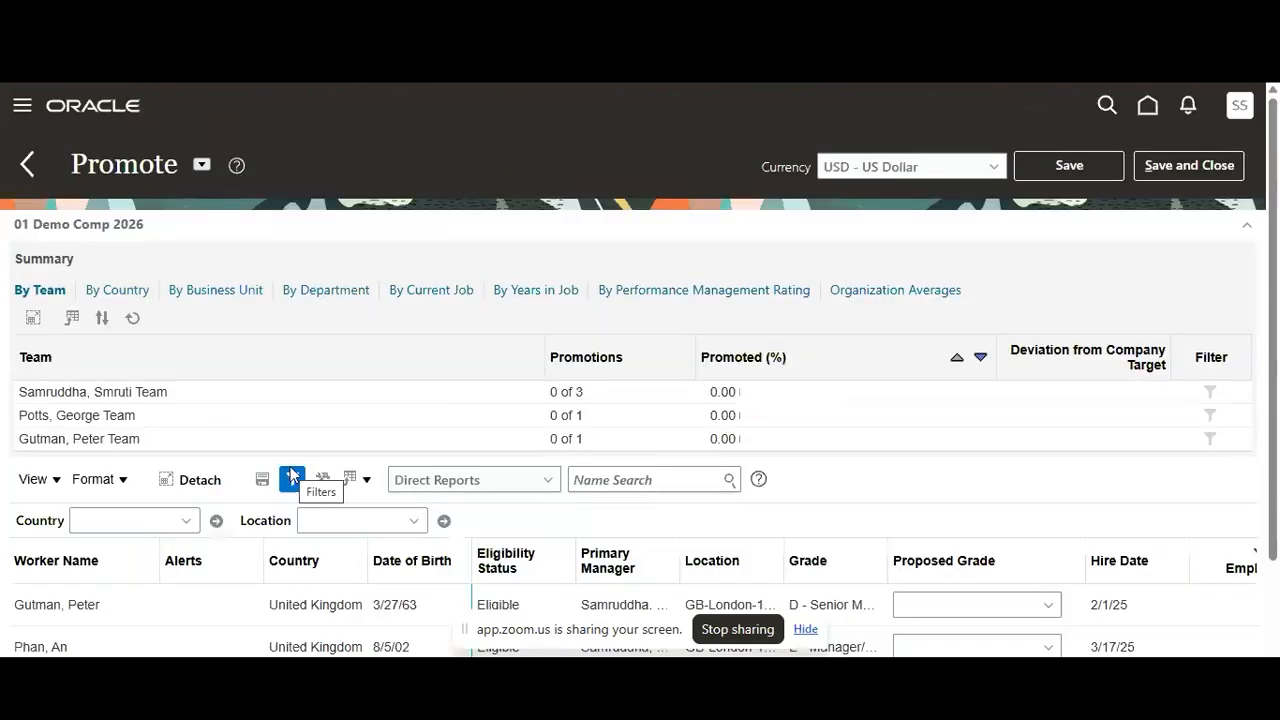
scroll(875, 444, "down", 1)
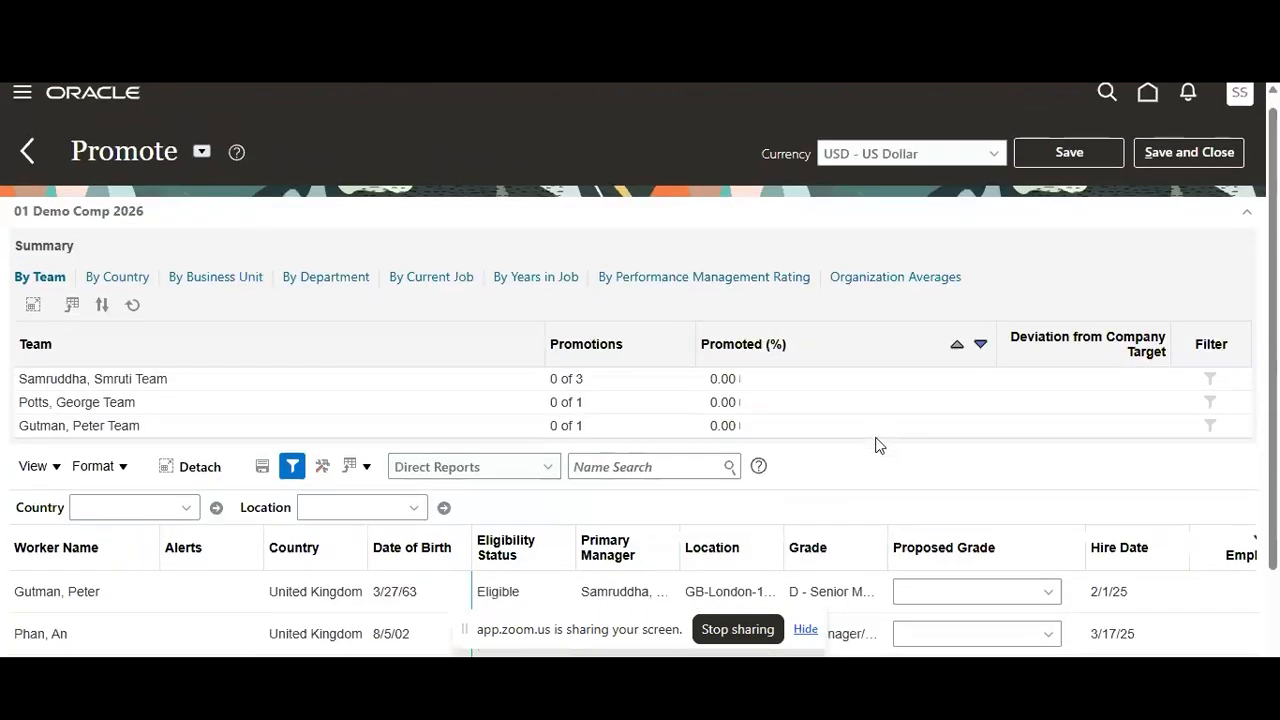
scroll(875, 444, "down", 2)
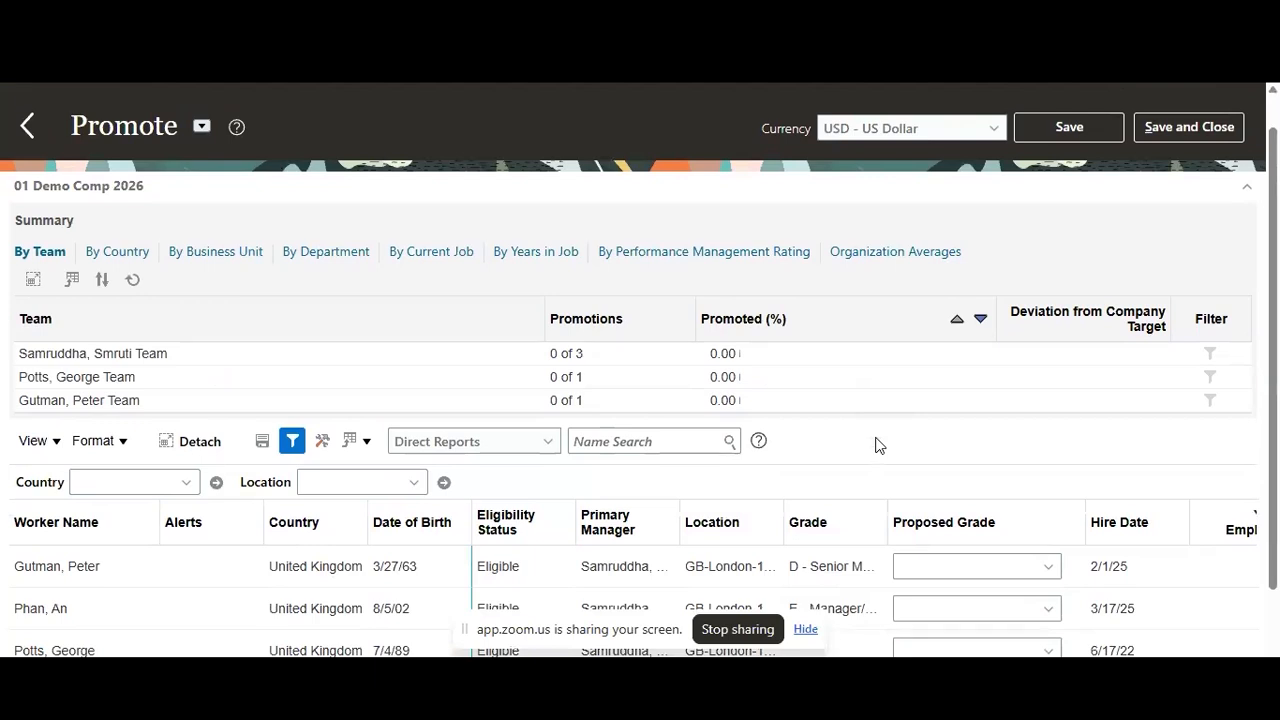
scroll(824, 423, "down", 3)
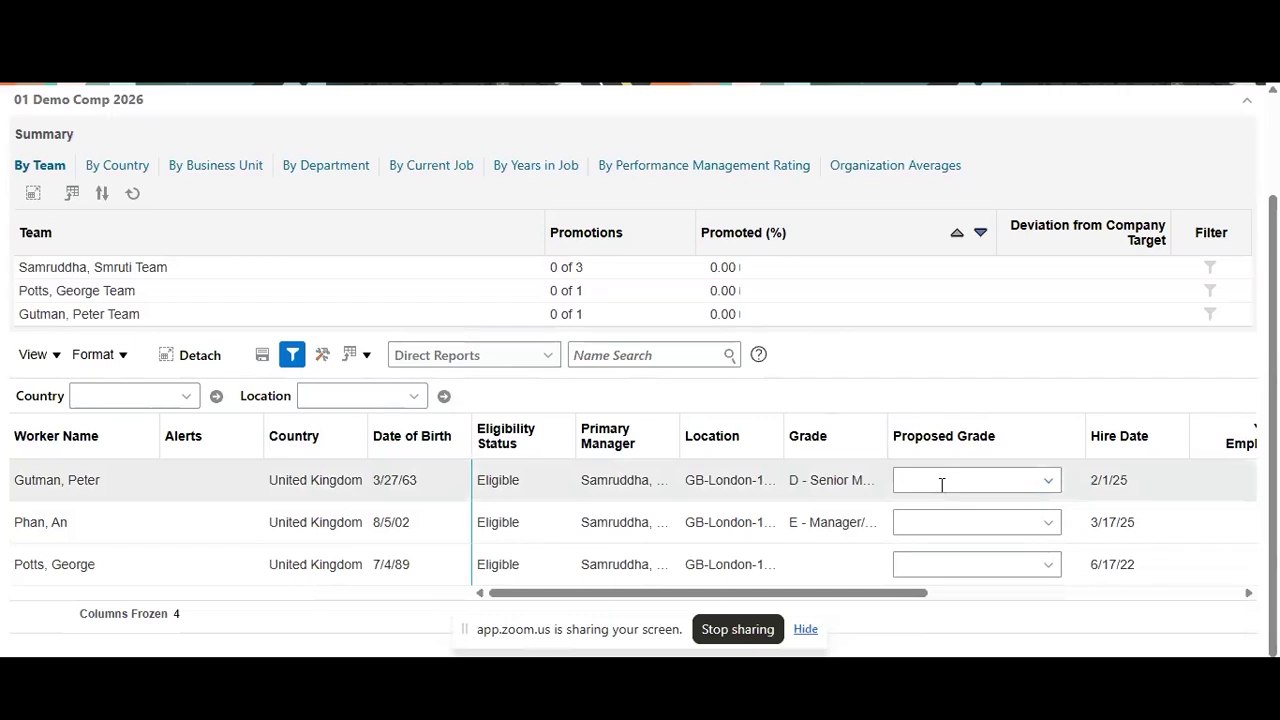
left_click(941, 484)
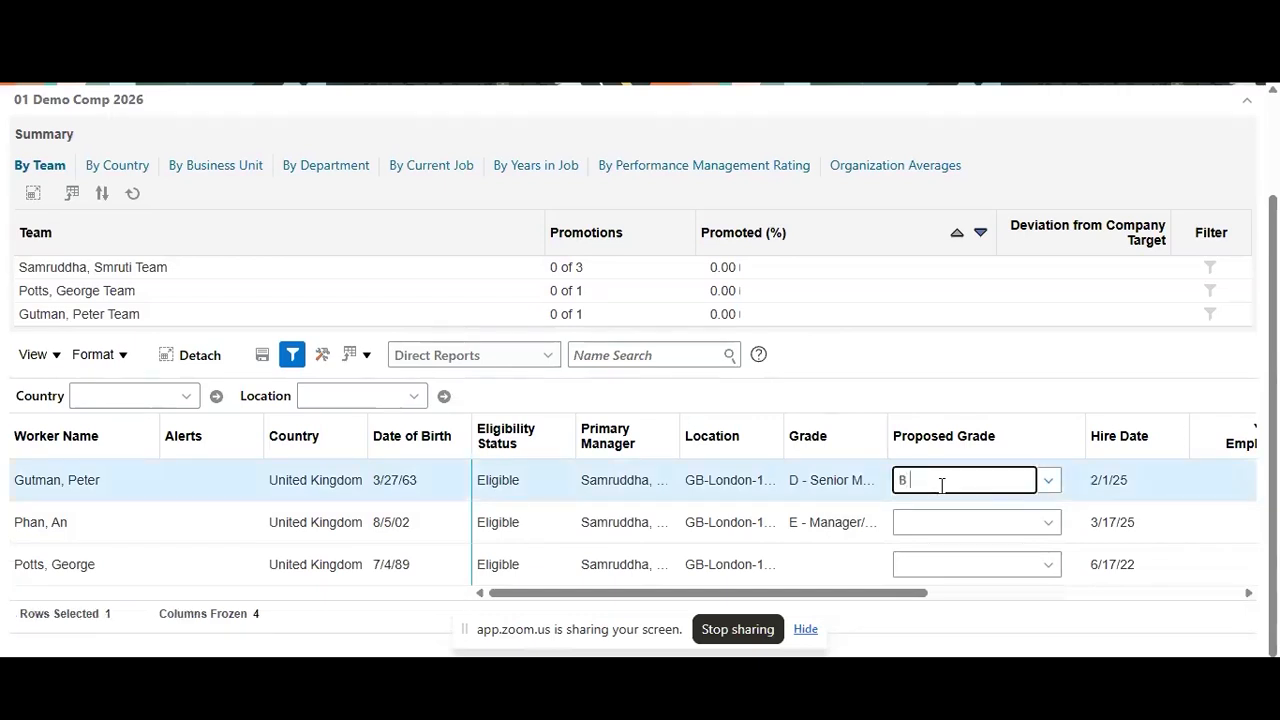
left_click(1163, 297)
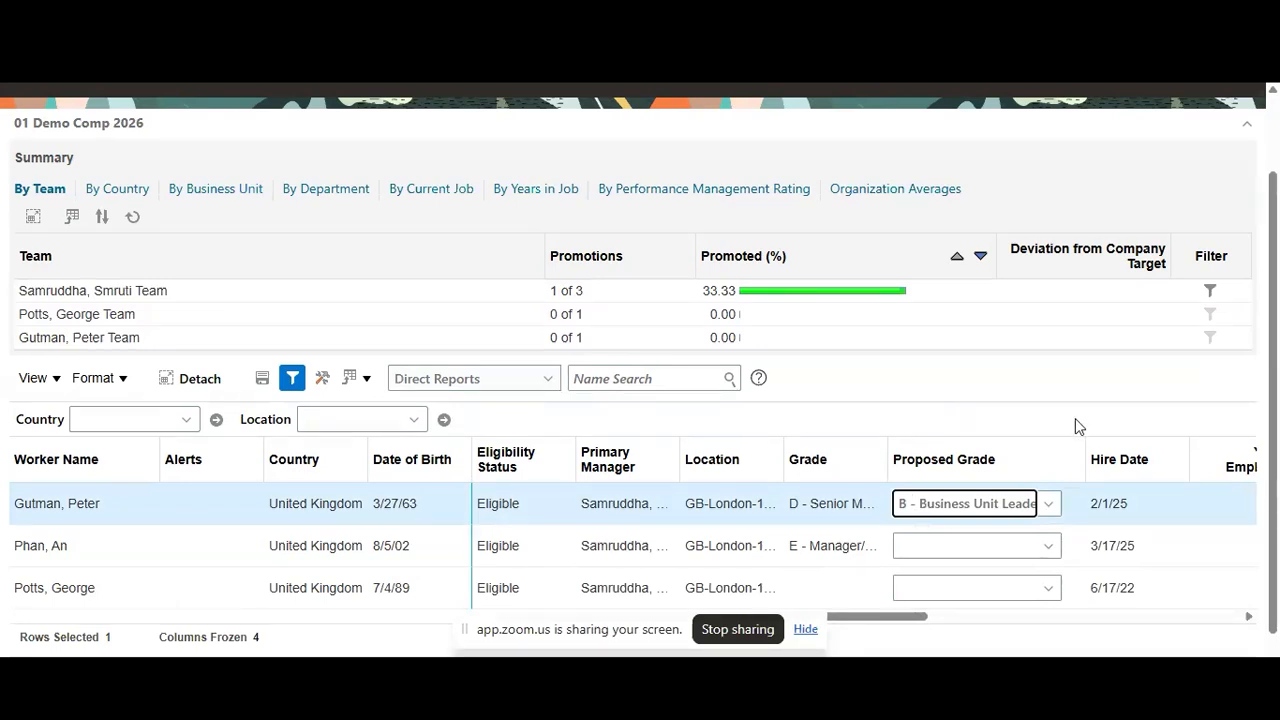
Save and close the Promote worksheet
scroll(1075, 420, "up", 1)
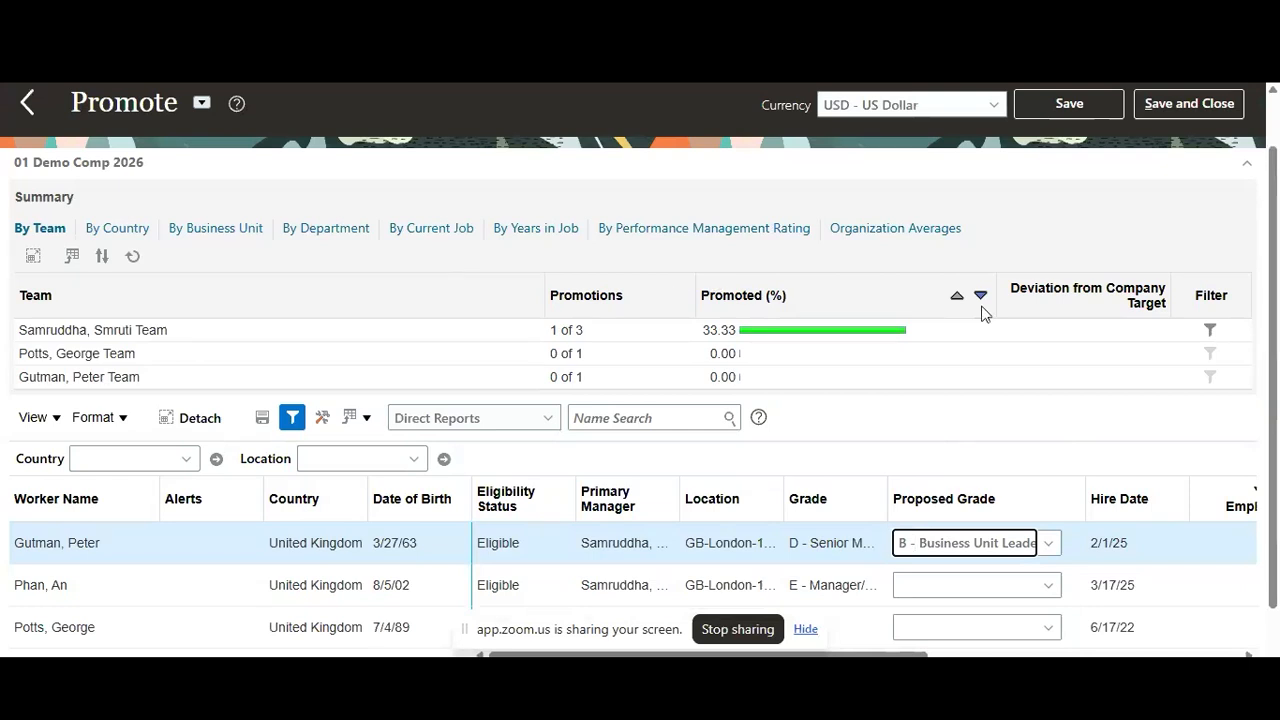
scroll(990, 318, "up", 1)
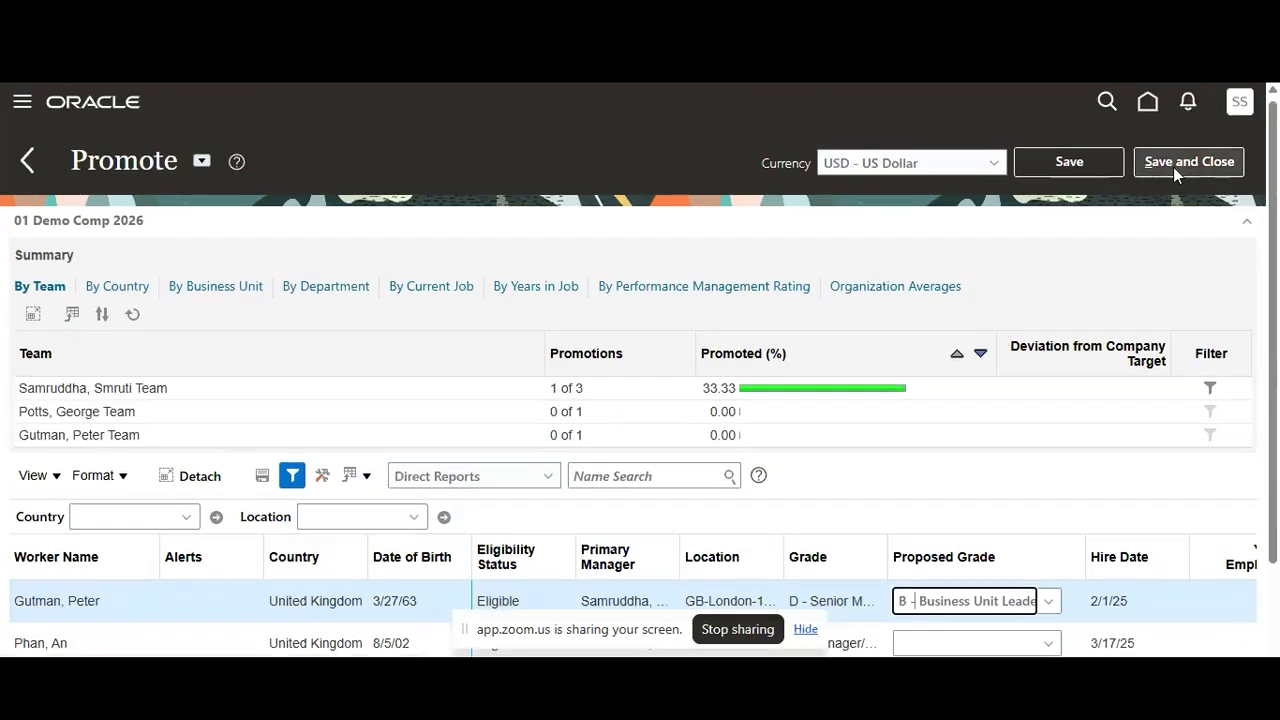
left_click(1173, 167)
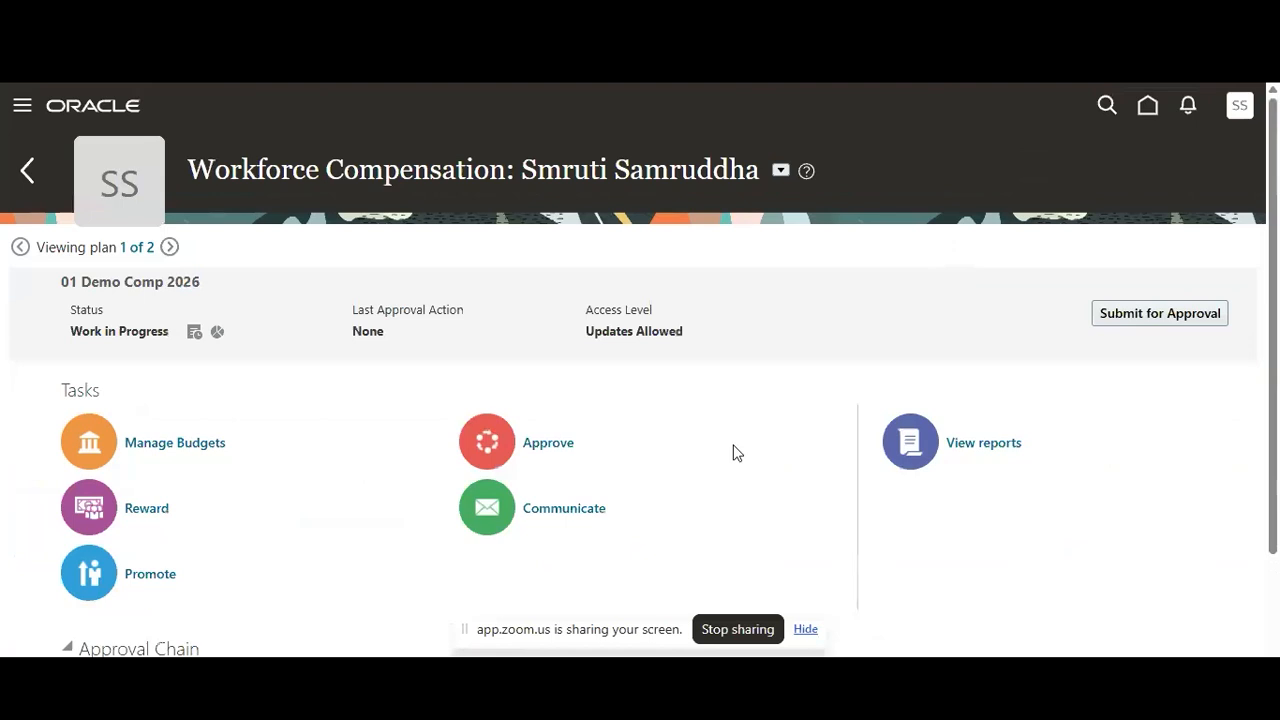
Open the Approve task, review the approval and return-for-correction actions for the subordinate managers, and go back to the plan overview
left_click(560, 447)
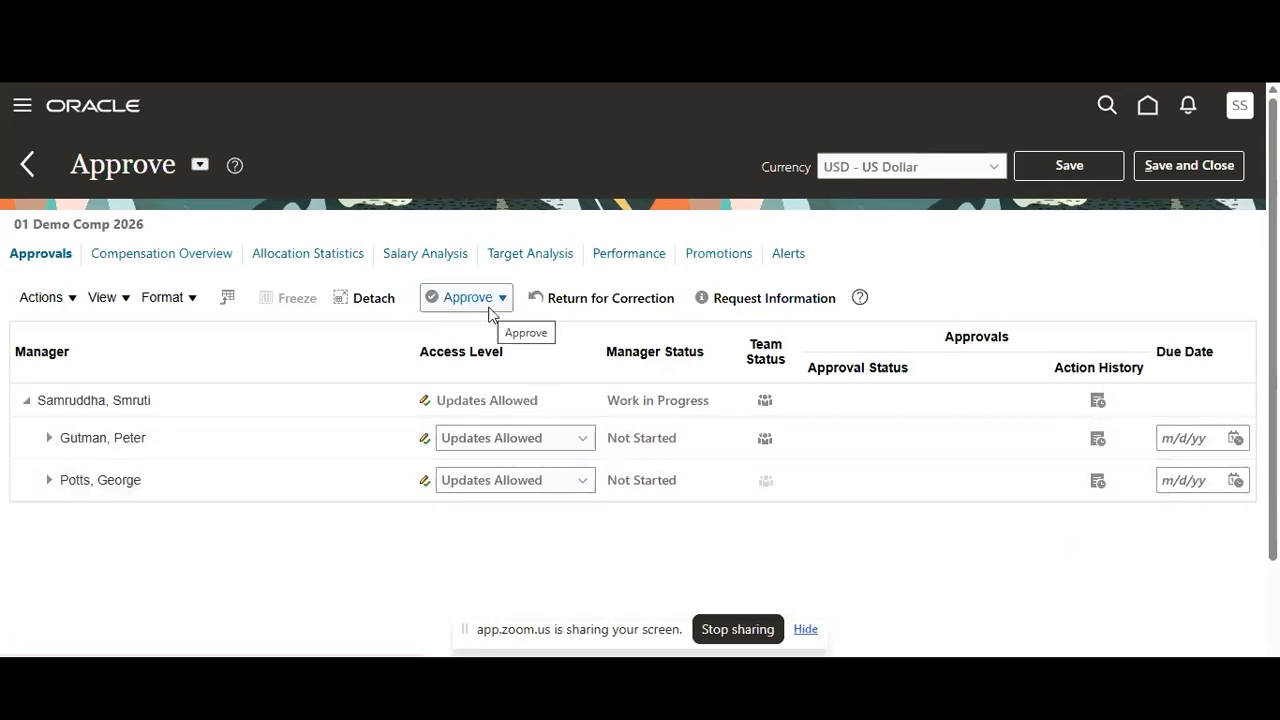
left_click(622, 308)
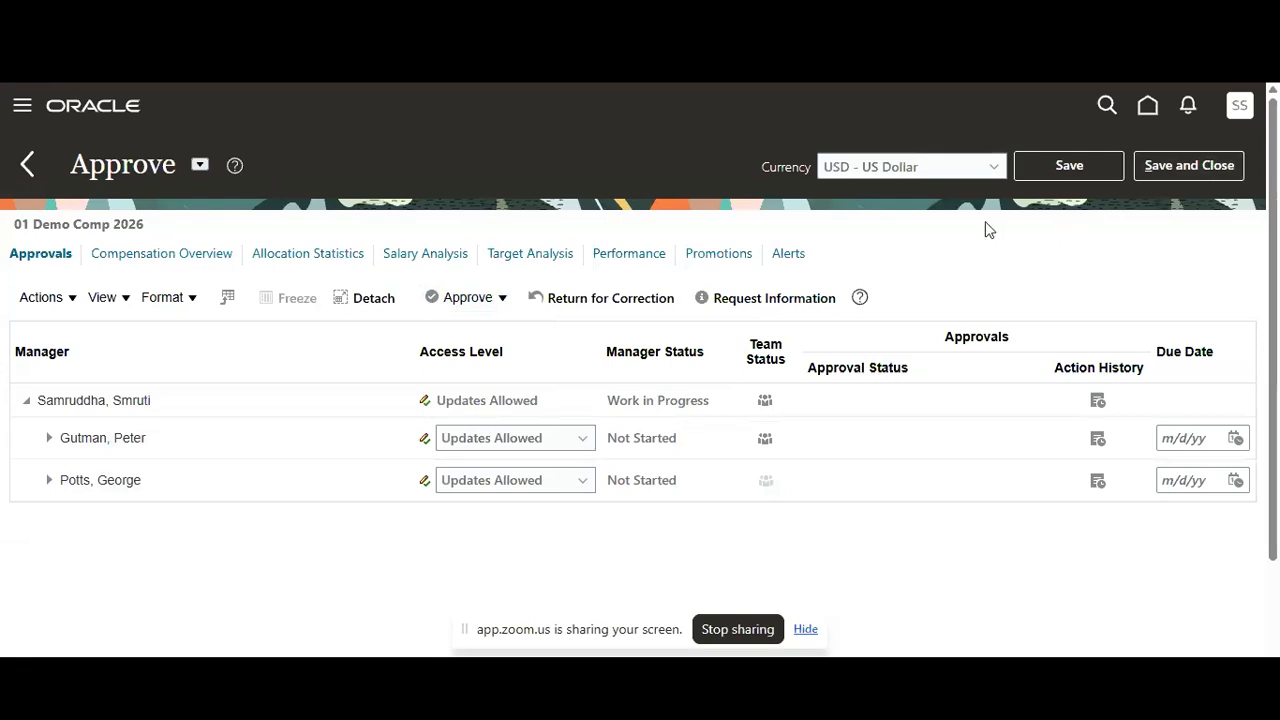
left_click(26, 166)
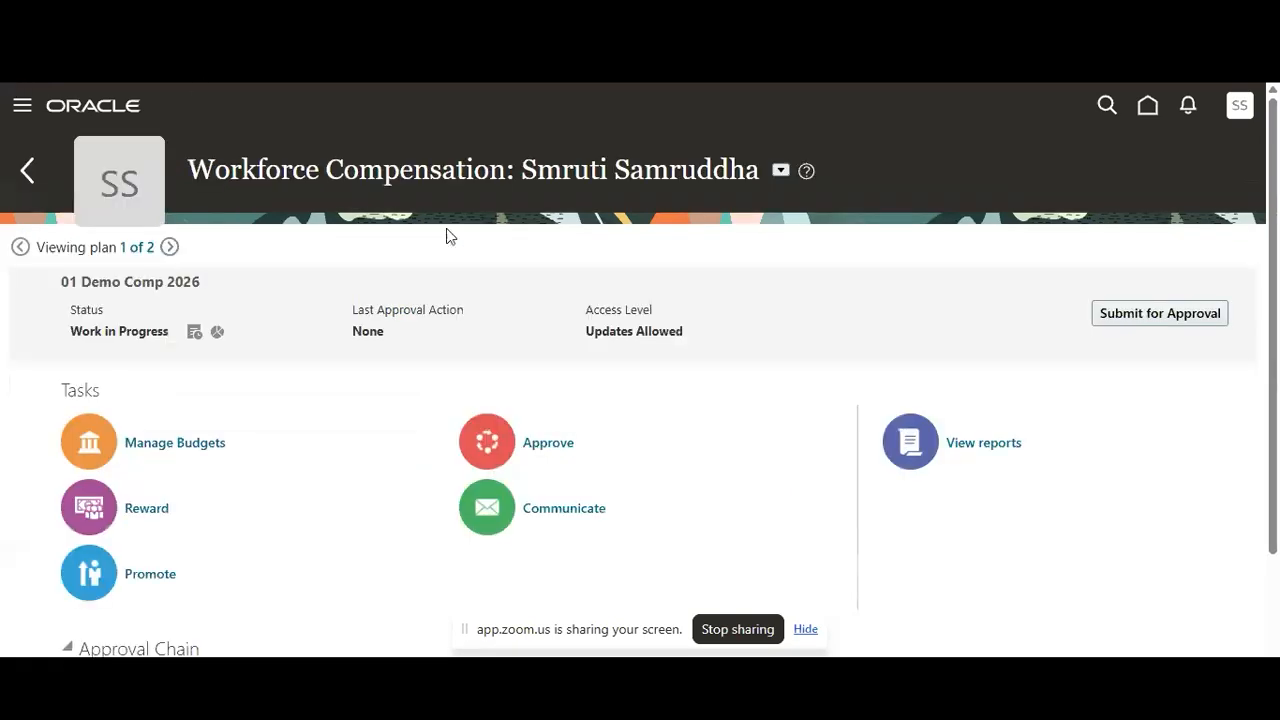
Open the Communicate task and review the team choices for the workers' compensation statements
left_click(587, 518)
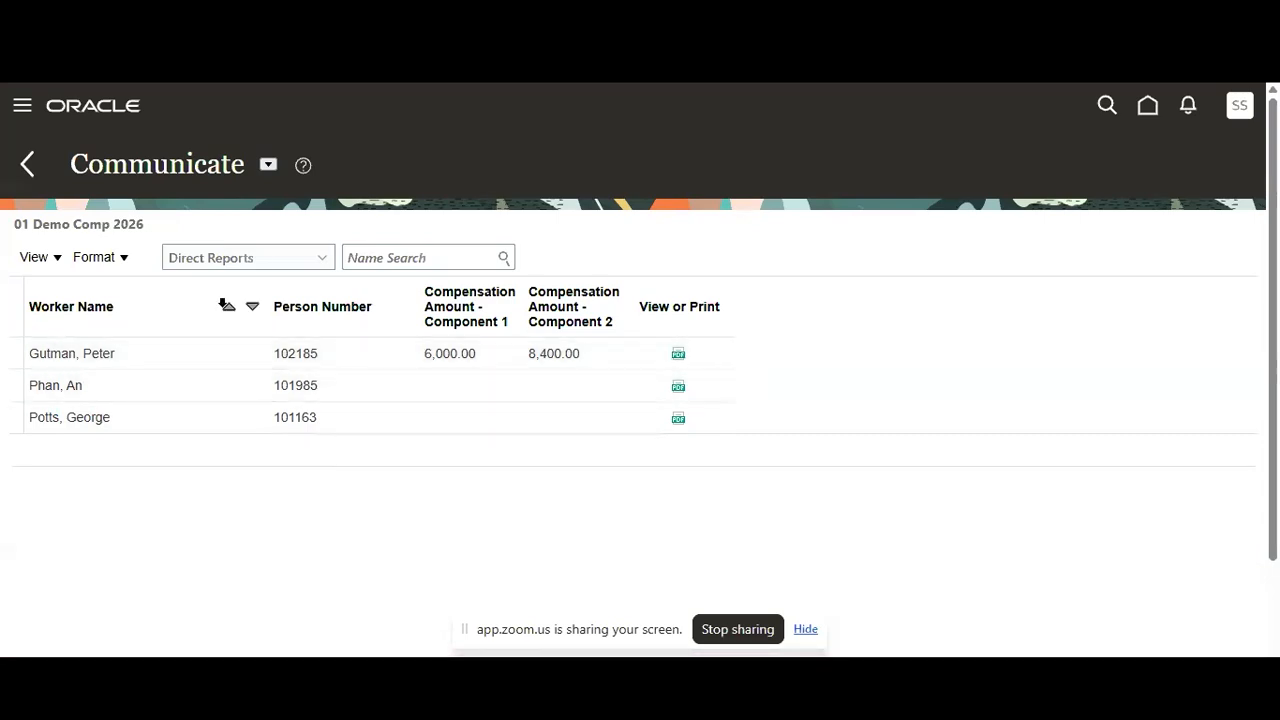
left_click(250, 259)
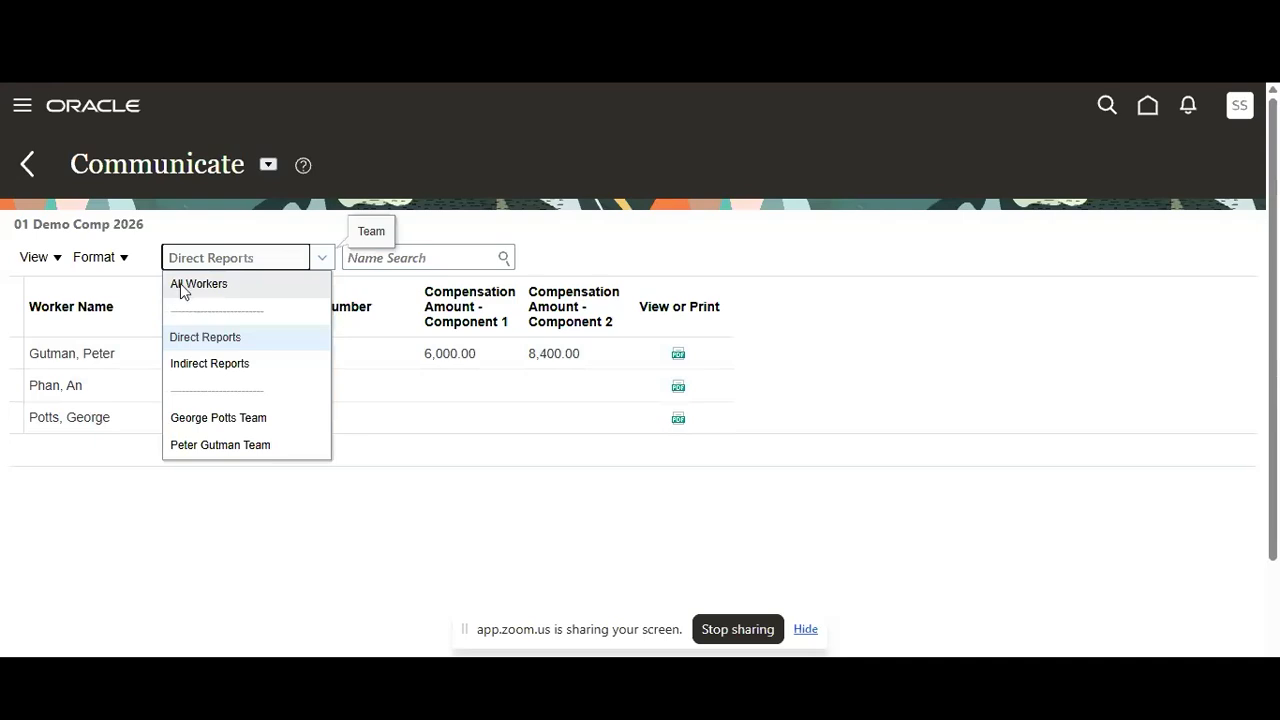
left_click(373, 448)
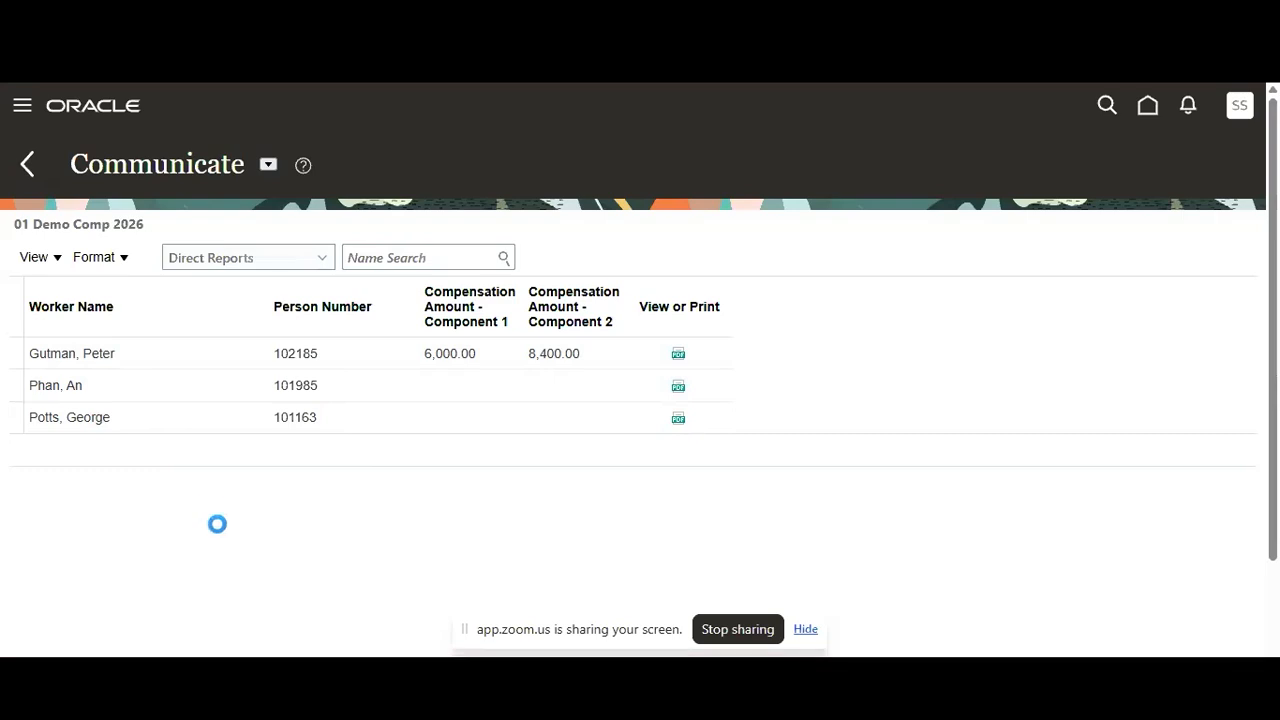
Open the plan's reports, examine the Allocation Statistics report and the list of other available reports, and close the report view
left_click(975, 447)
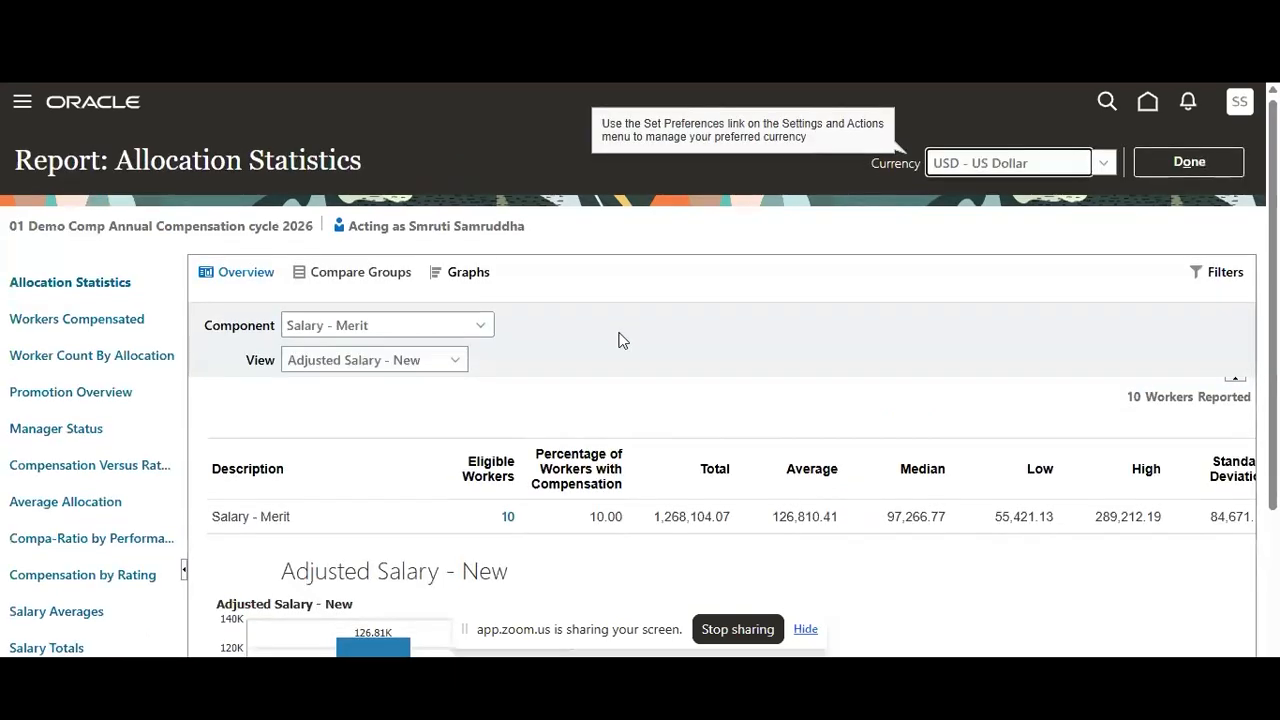
scroll(618, 341, "down", 2)
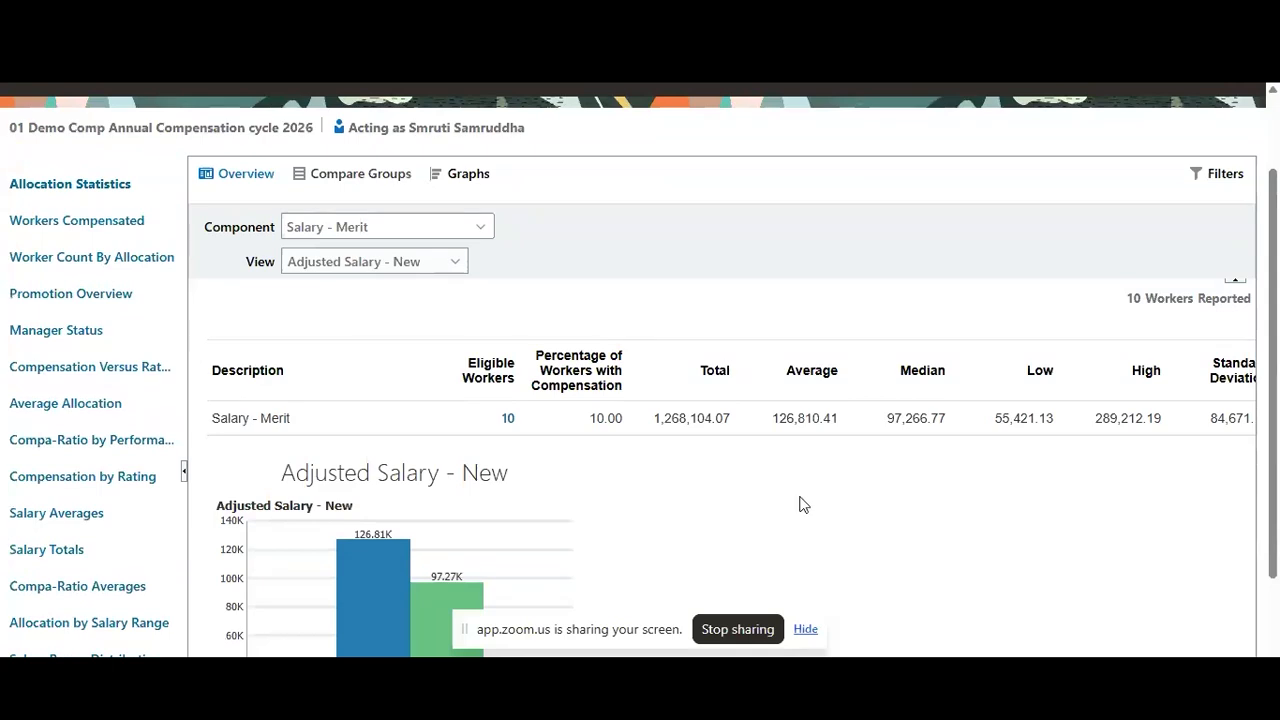
scroll(797, 507, "down", 1)
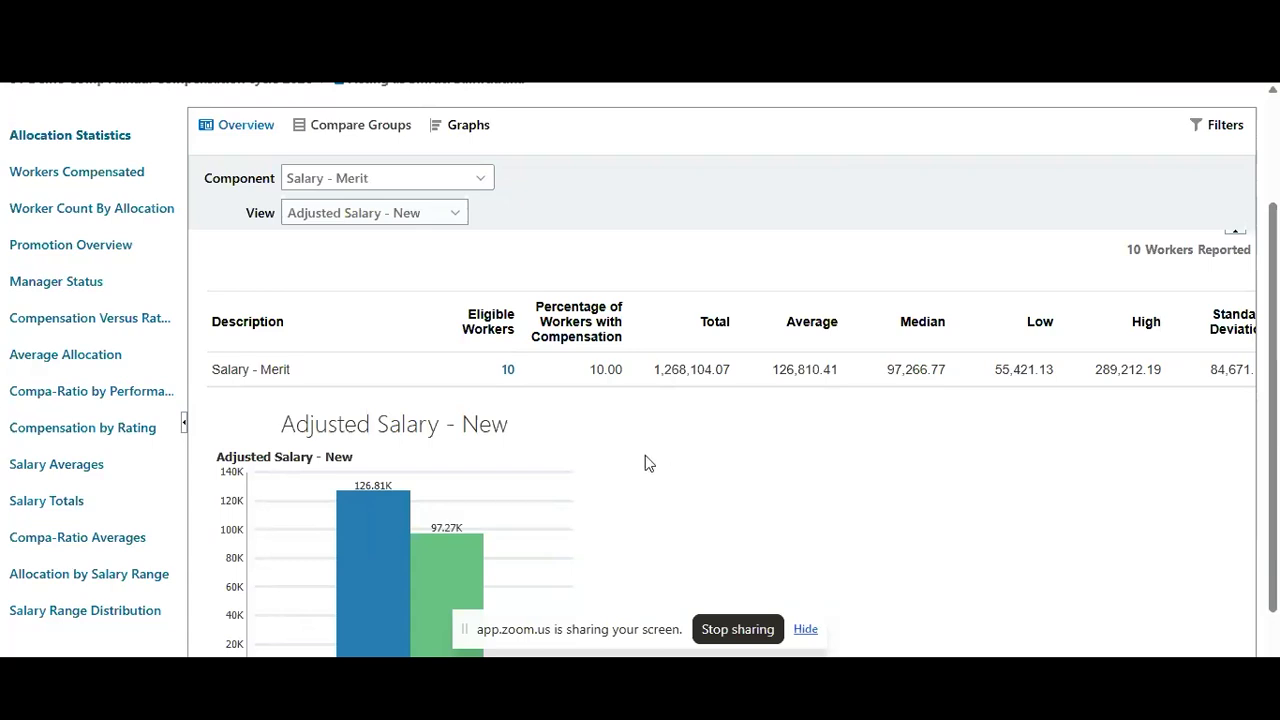
scroll(646, 458, "up", 2)
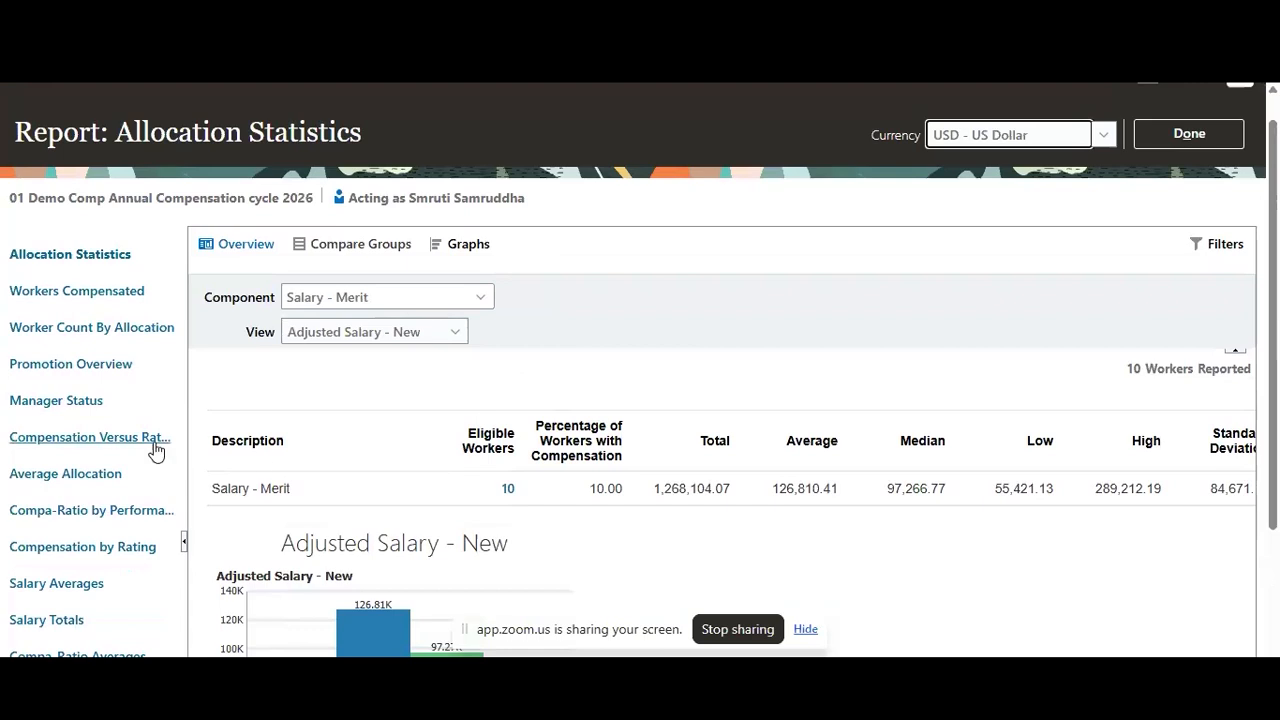
scroll(688, 420, "up", 1)
scroll(688, 420, "up", 1)
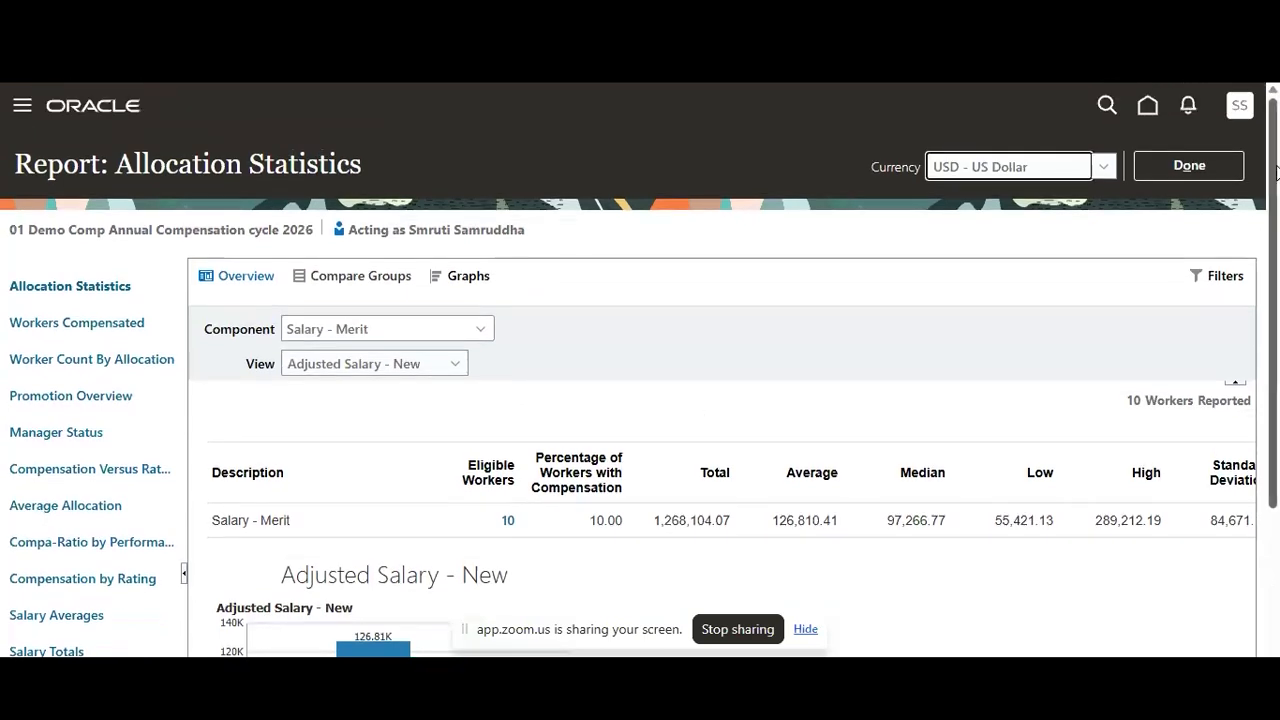
left_click(1214, 167)
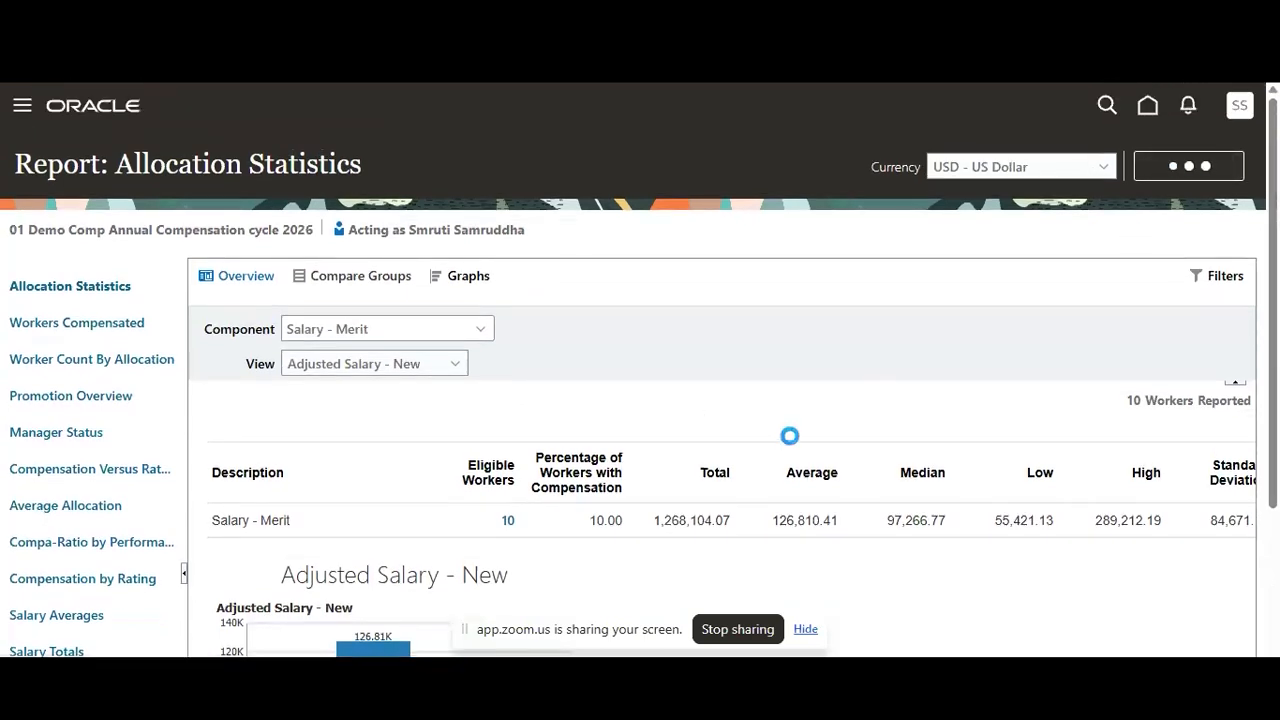
Expand the plan's Summary section and look through its gauges up to Workers Promoted
scroll(690, 465, "down", 1)
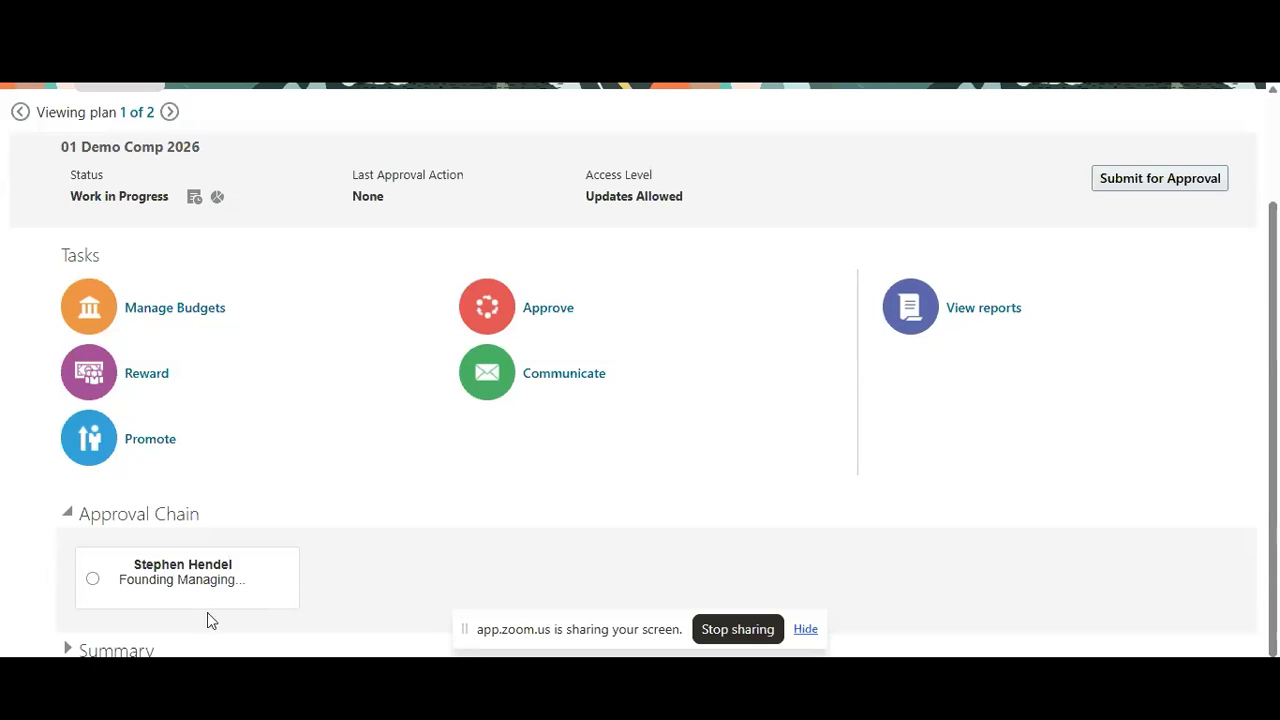
left_click(70, 651)
scroll(408, 534, "down", 2)
scroll(408, 537, "down", 1)
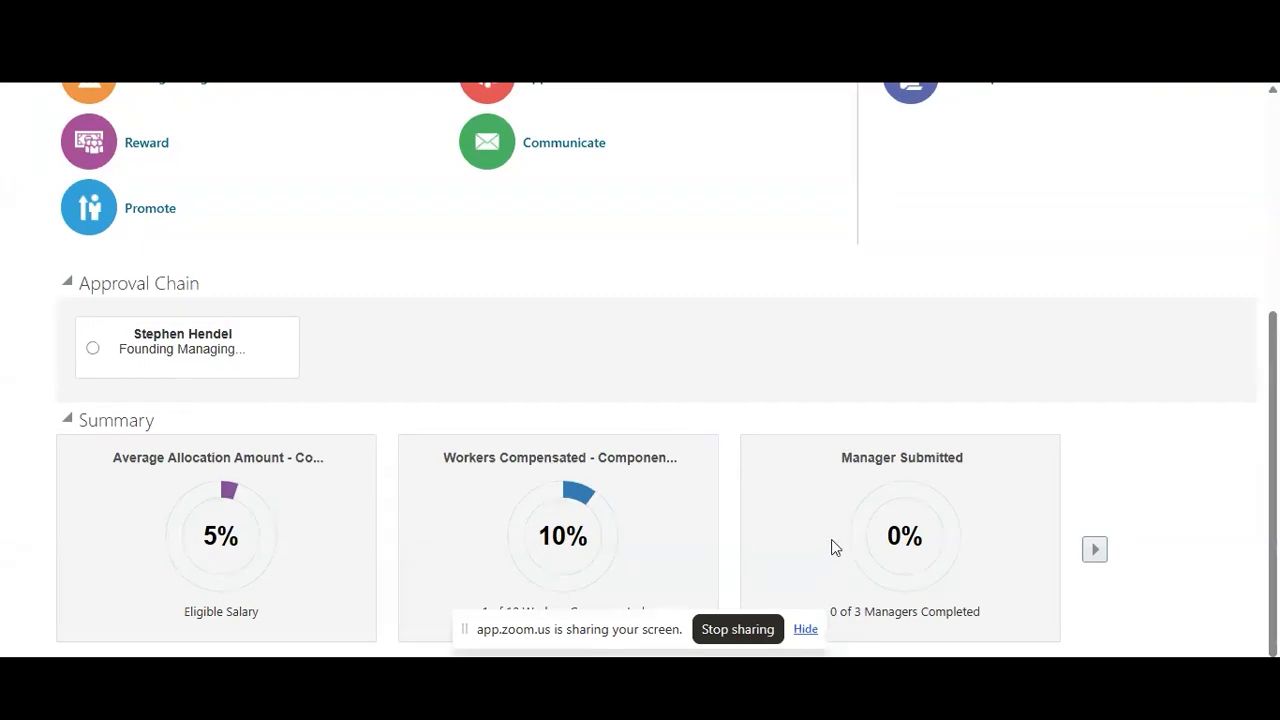
left_click(1094, 552)
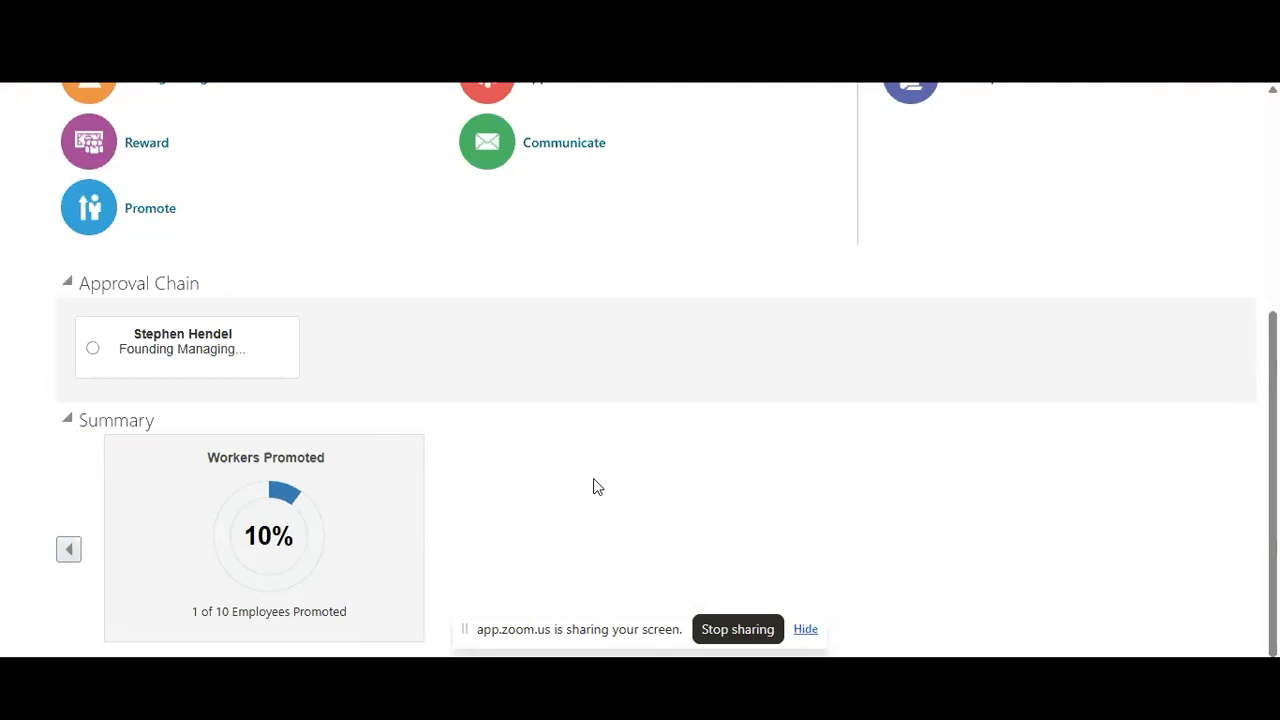
Switch to the Workforce Compensation presentation in PowerPoint, start the slide show and advance to the Business Benefits slide
mouse_move(816, 697)
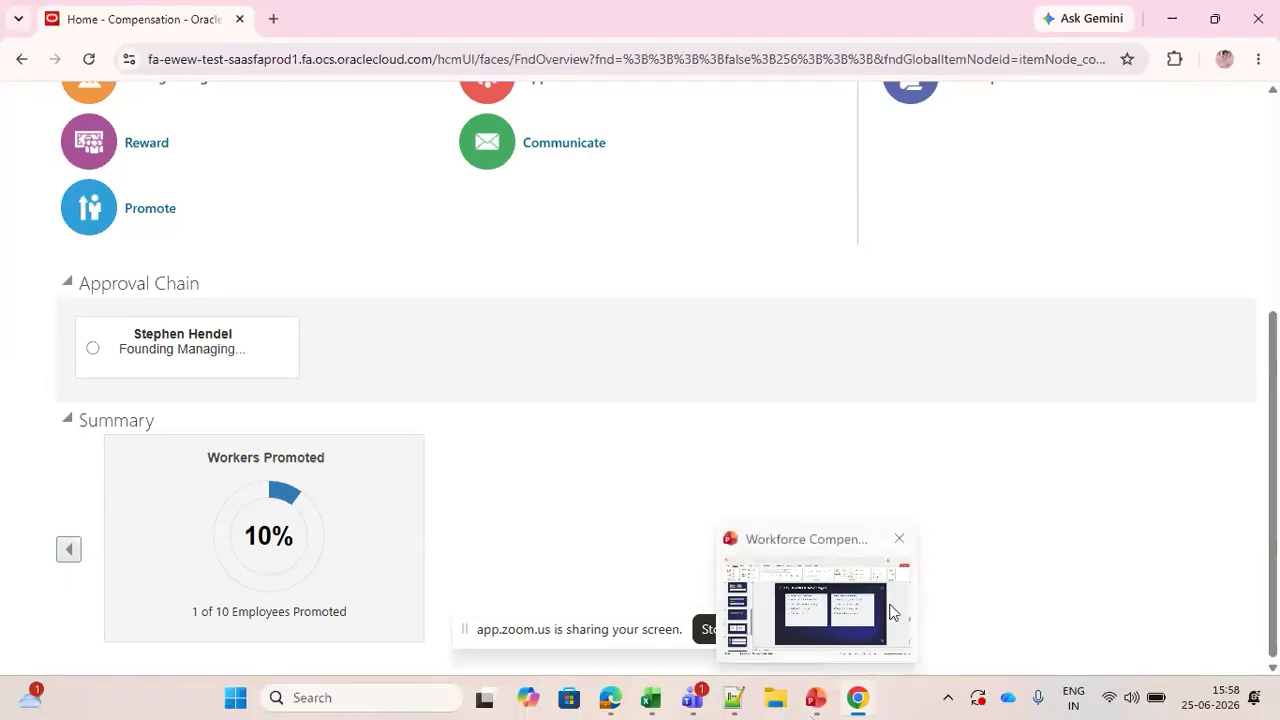
left_click(893, 612)
left_click(1075, 665)
key("Right")
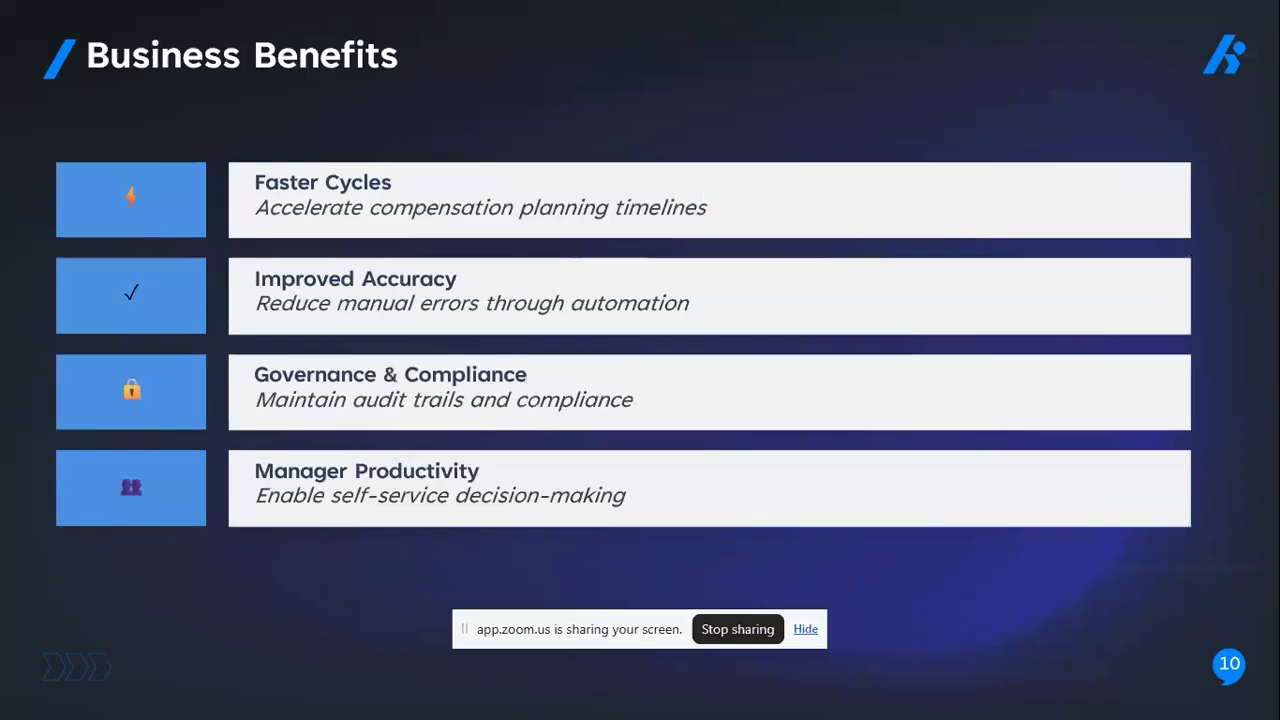